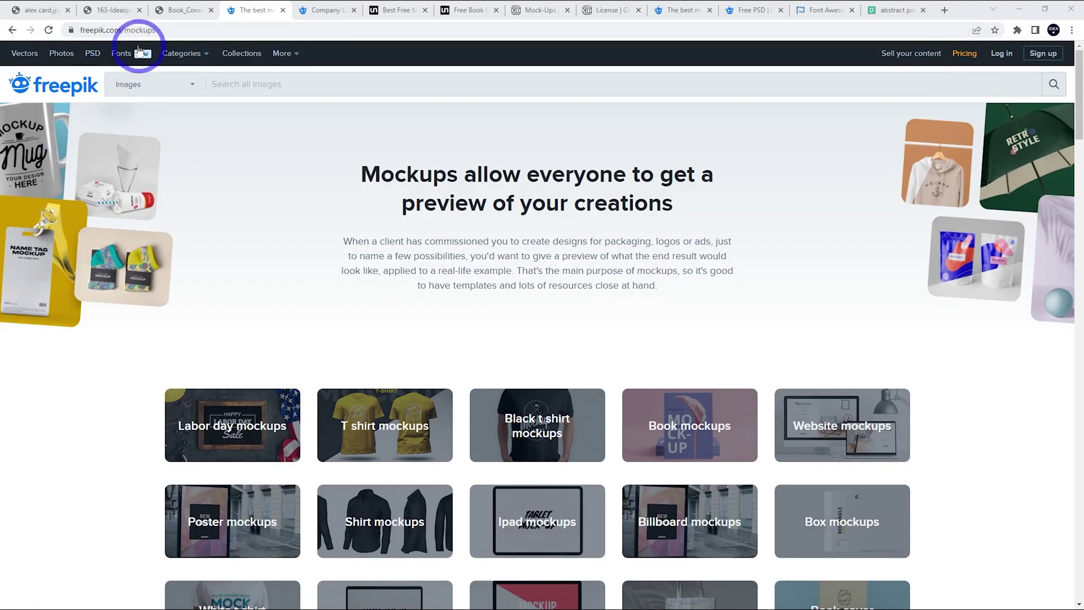
Step: Scroll through Freepik's 'company logo wall' results, then move to Unblast's Best Free Mockups page
scroll(621, 220, down, 5)
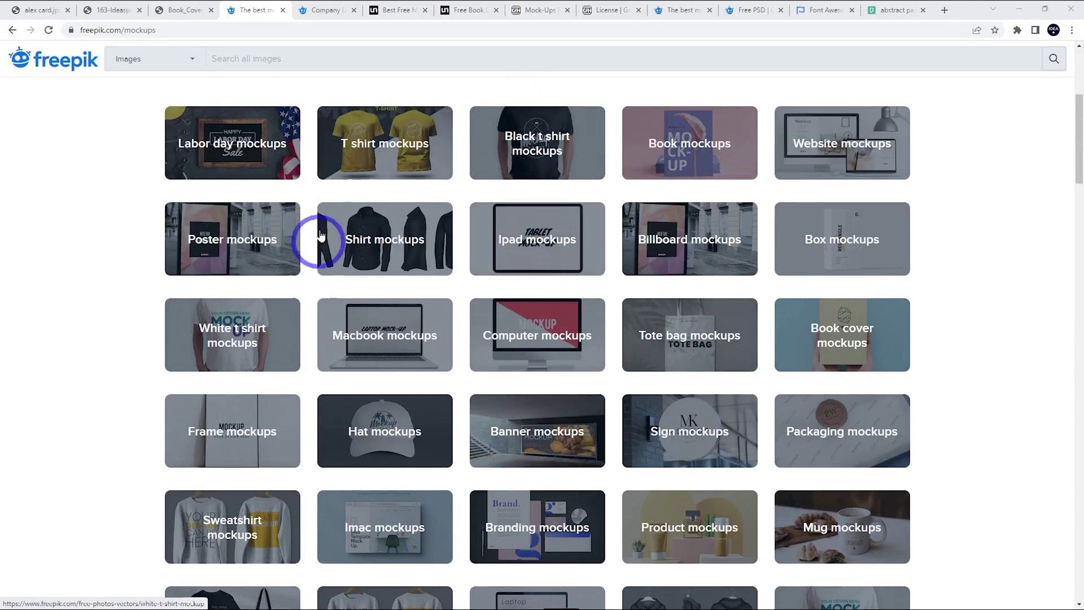
click(336, 13)
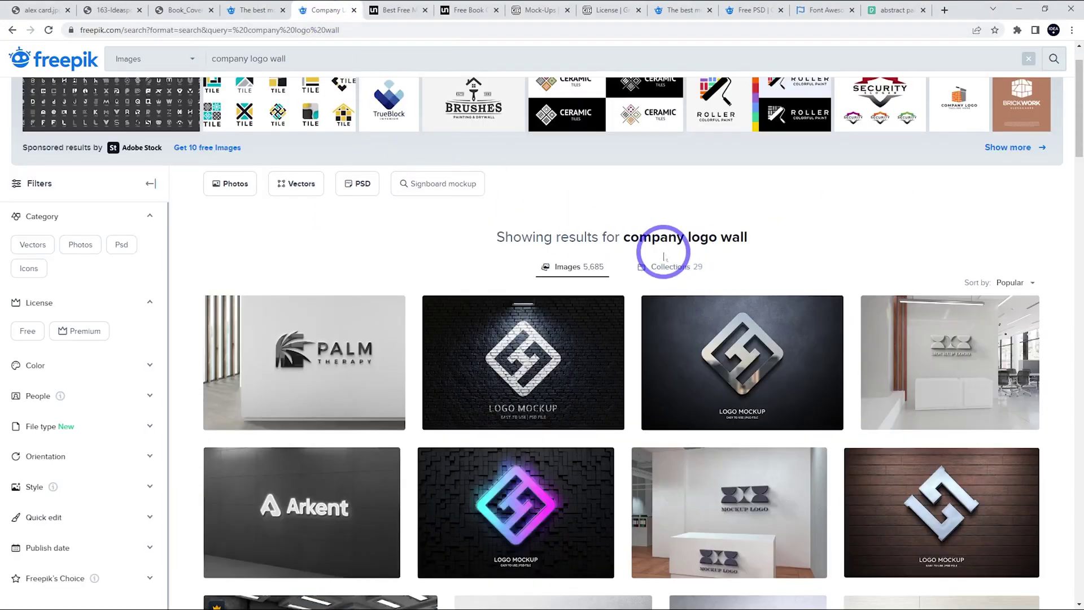
scroll(735, 249, down, 2)
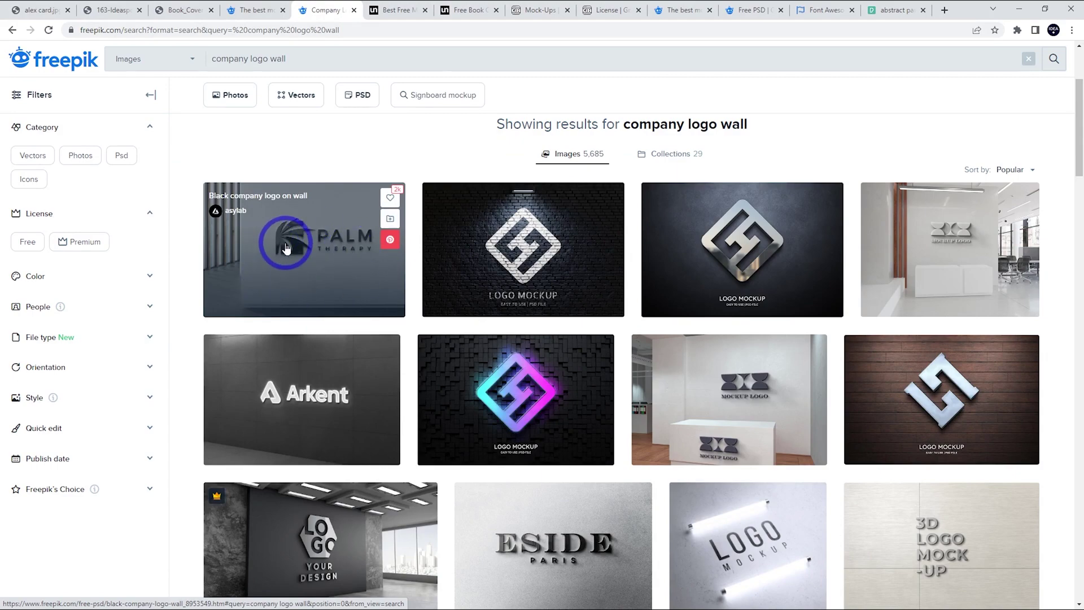
click(396, 10)
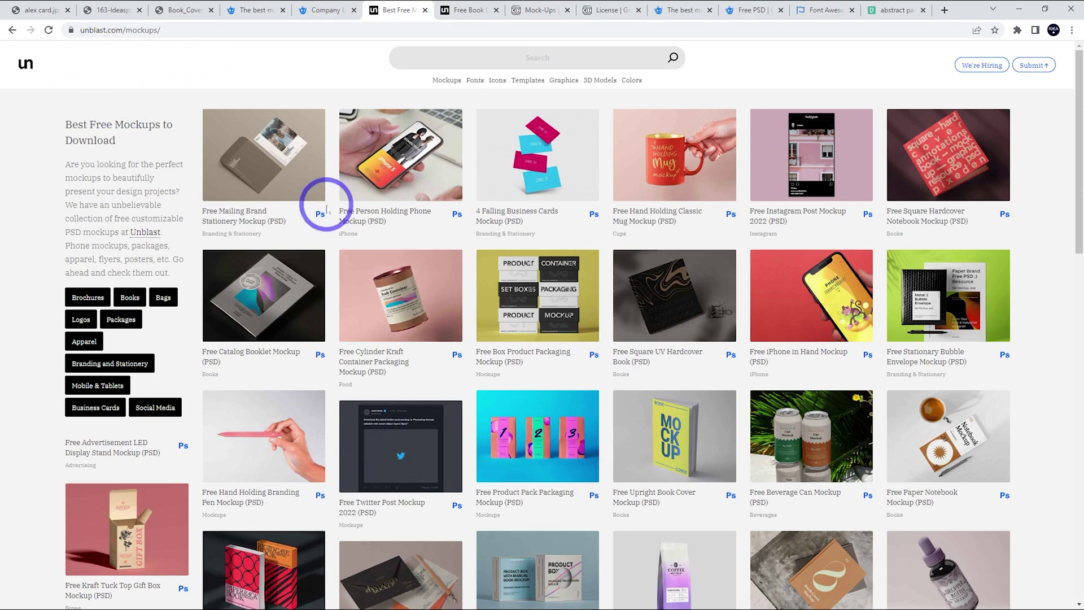
Step: Bring up Unblast's Free Book Cover Simple Mockup (PSD) page with its preview and download option
click(451, 9)
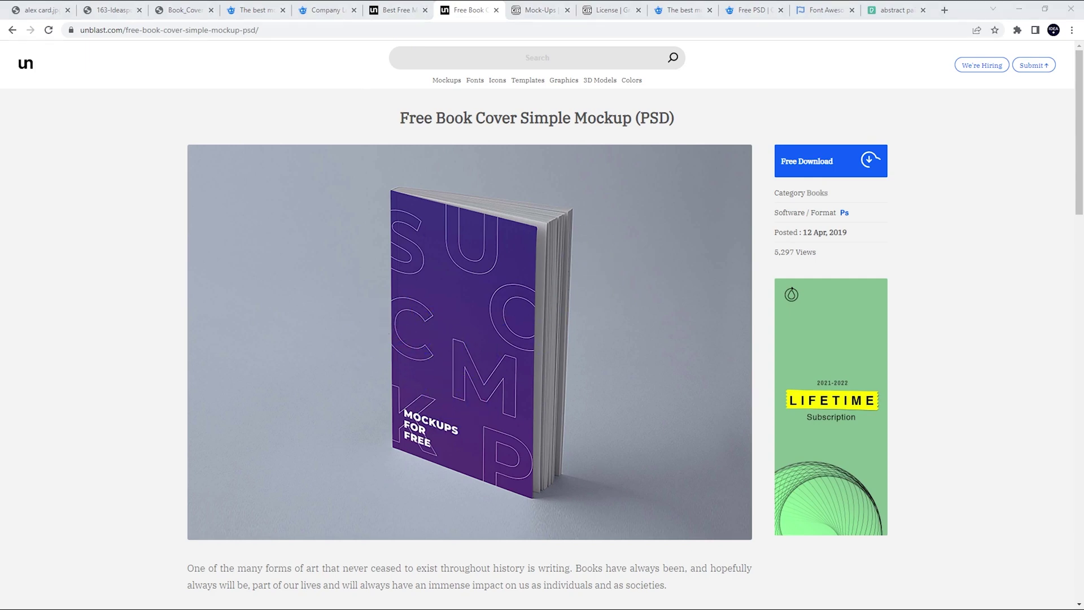
Step: Browse GraphicBurger's mock-ups gallery and read its free-use license terms
click(527, 10)
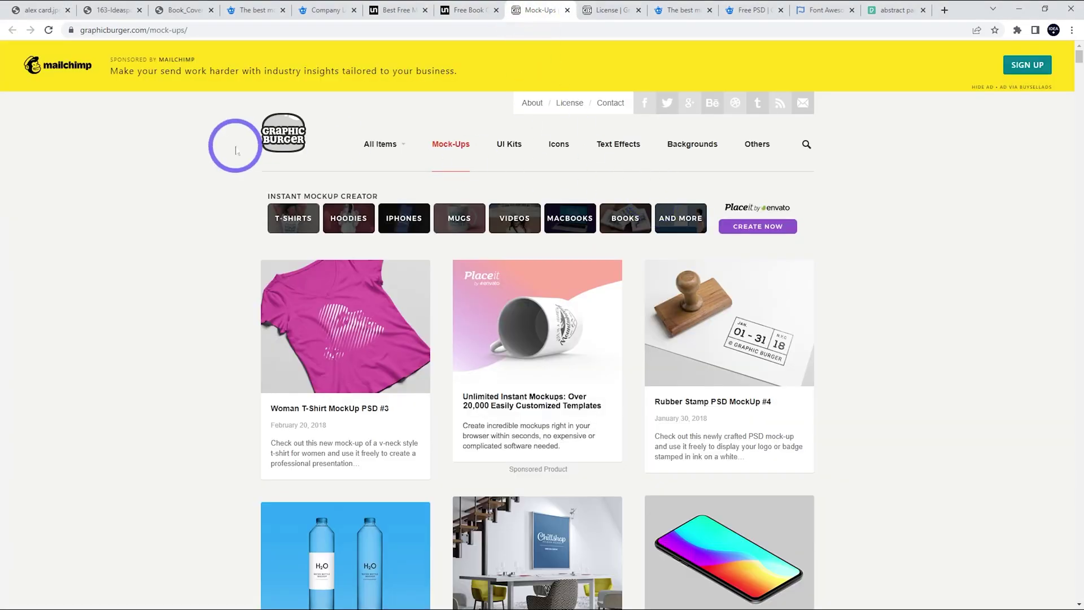
scroll(836, 294, down, 5)
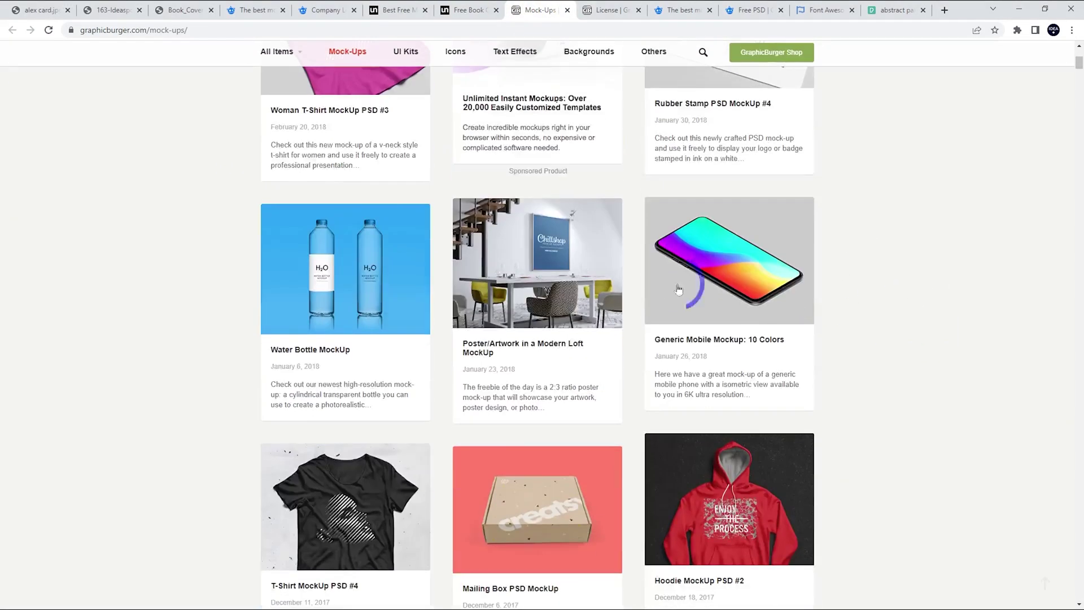
scroll(635, 409, up, 5)
click(601, 10)
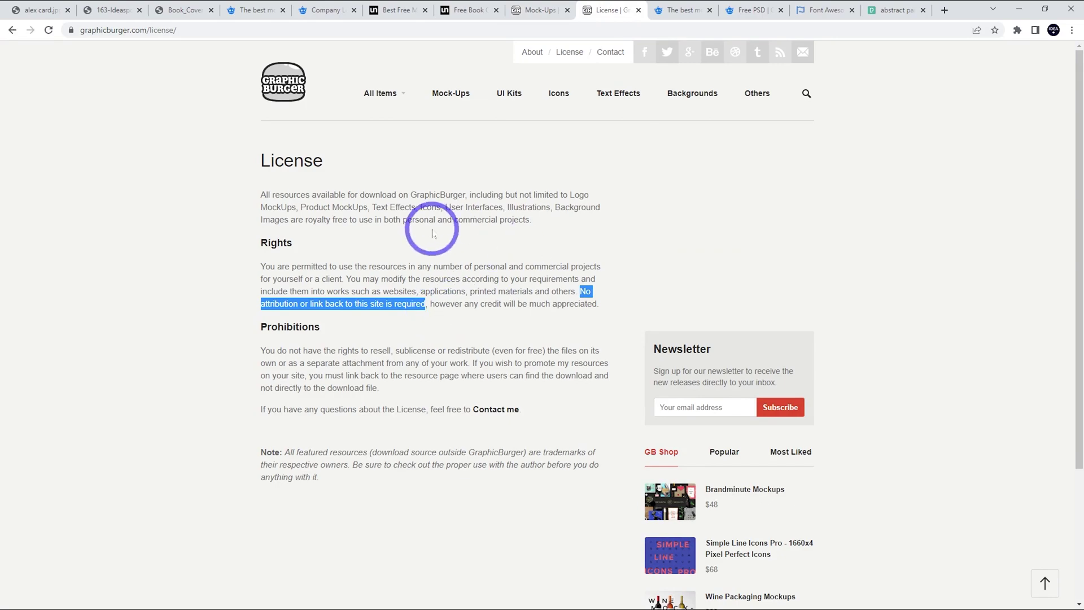
Step: Return to the mock-ups gallery, then bring up the finished 'The Ideaspot Story' book cover image
click(534, 10)
scroll(615, 370, down, 5)
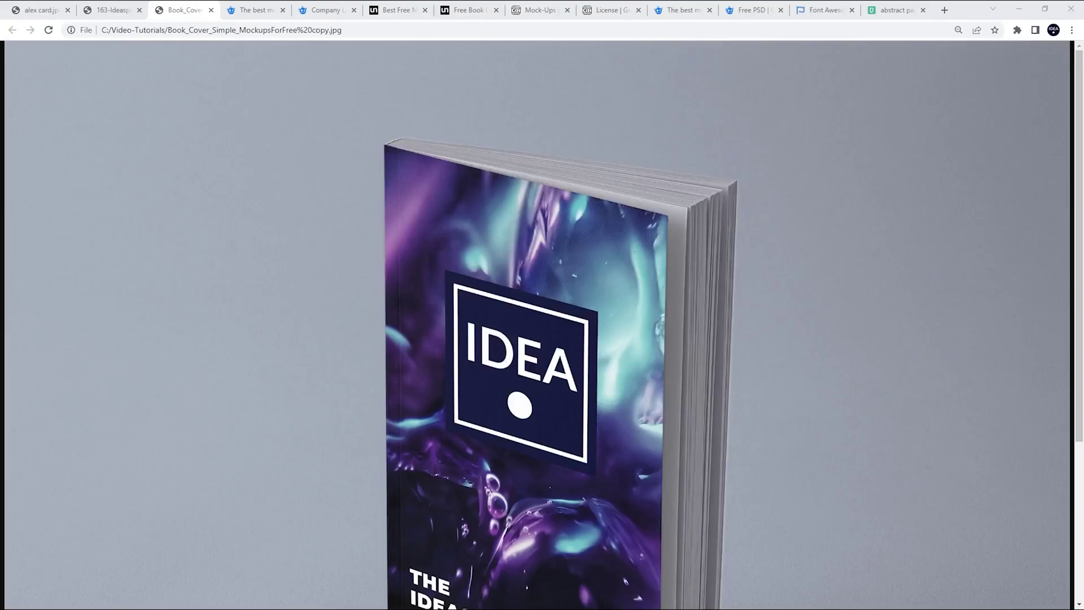
key(ctrl+3)
Step: Zoom the finished IDEA cover image out and back in, then switch to Book_Cover_Simple_MockupsForFree.psd
click(688, 290)
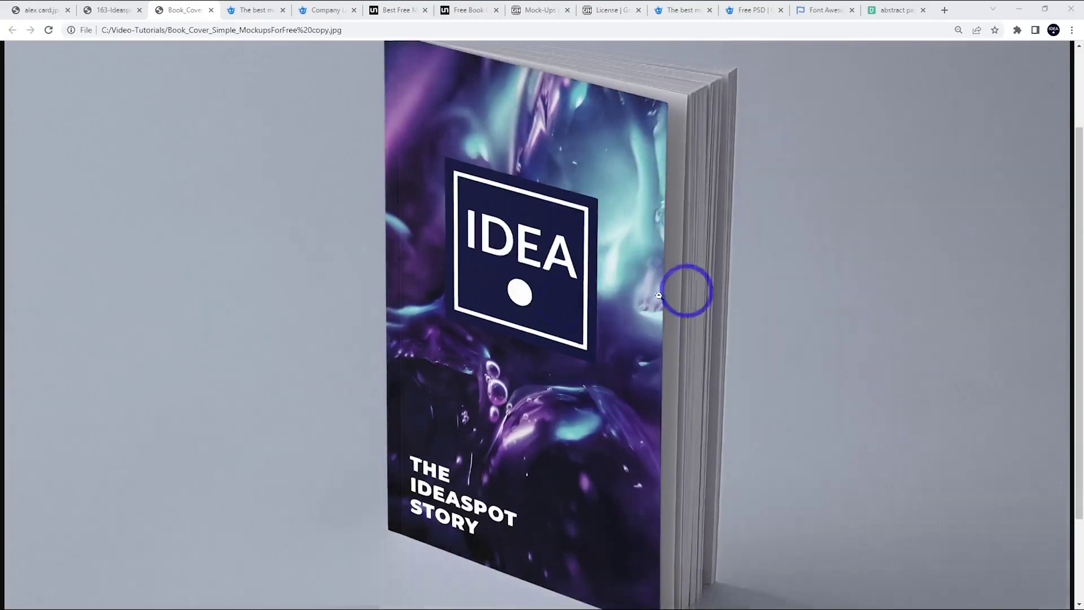
click(516, 294)
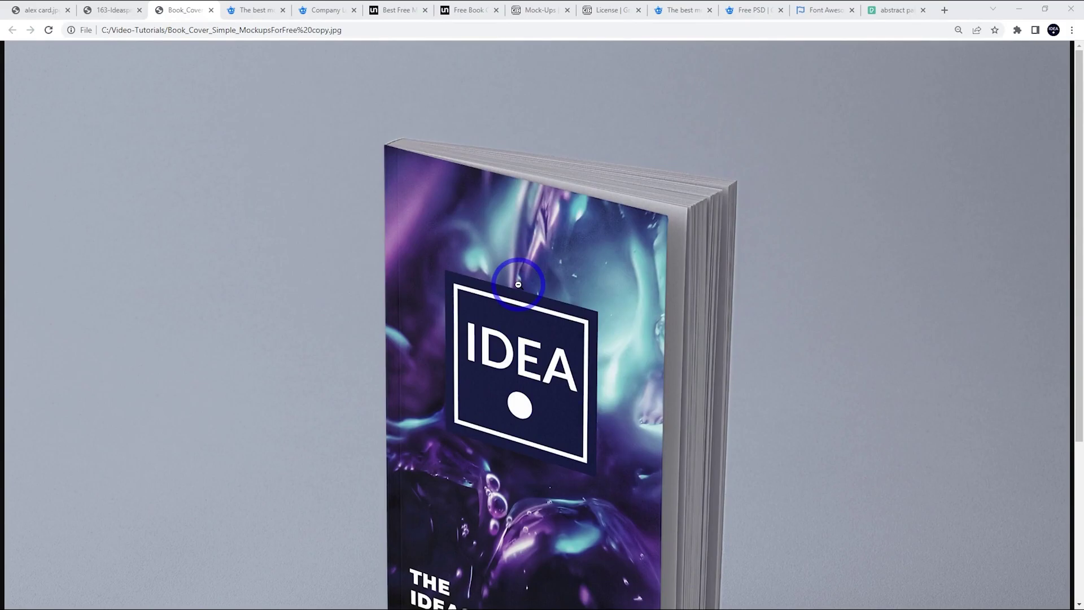
key(alt+Tab)
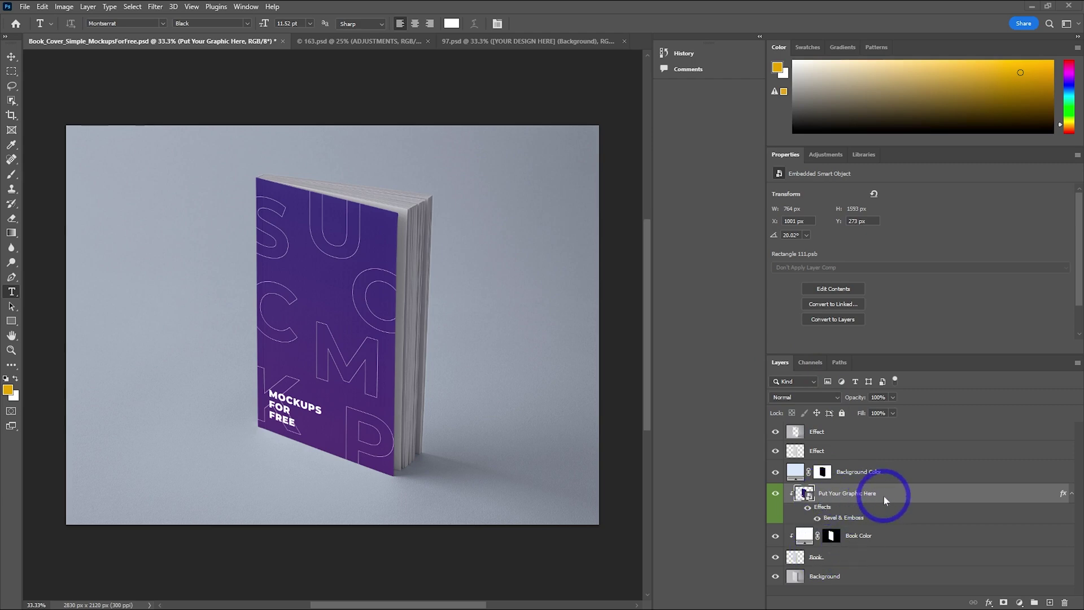
Step: Open the Put Your Graphic Here smart object as Rectangle 111.psb, updating its text layers
double_click(805, 493)
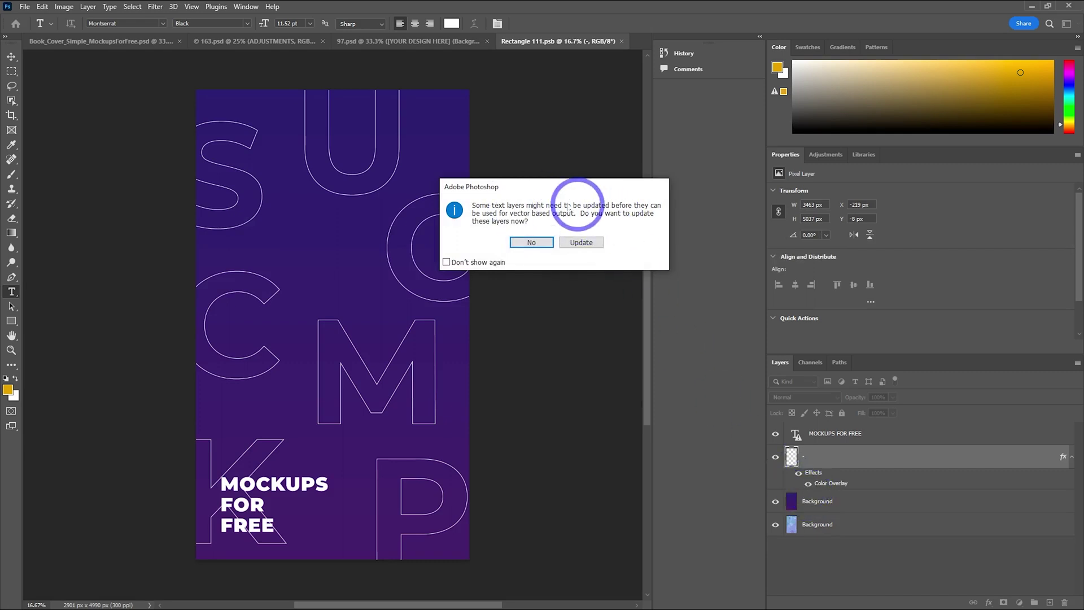
click(584, 244)
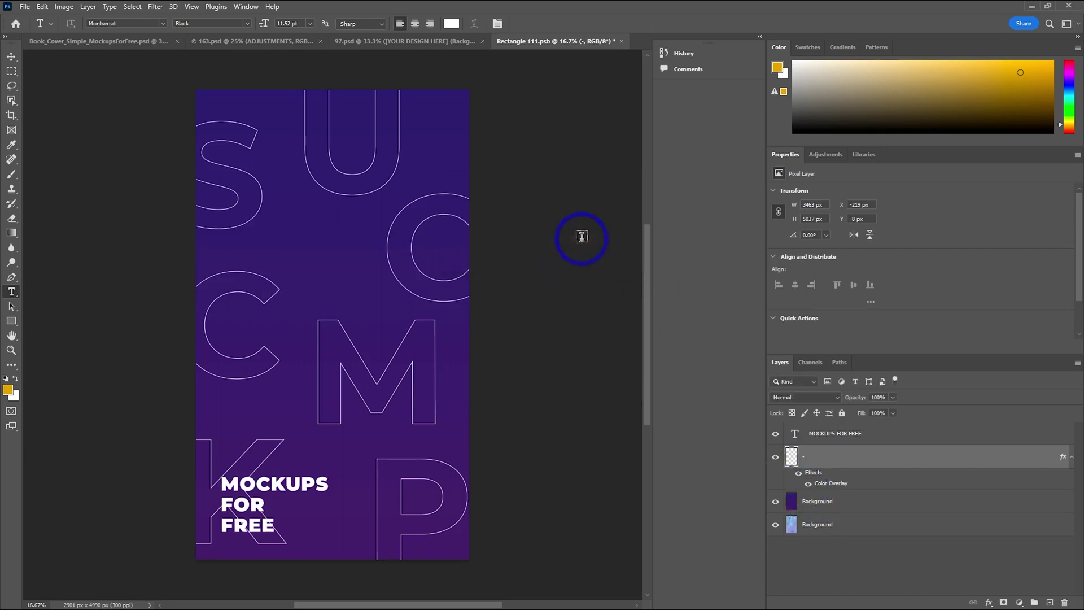
Step: Check the title and outline-letter layers, leaving the large outline letters hidden
click(776, 435)
click(775, 434)
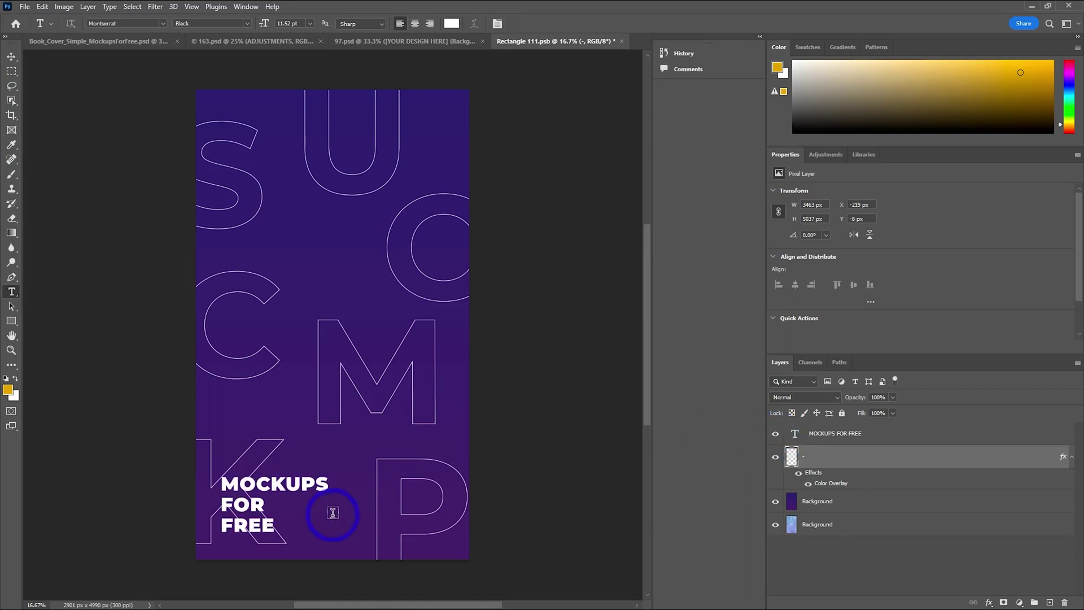
click(776, 457)
click(776, 459)
click(775, 458)
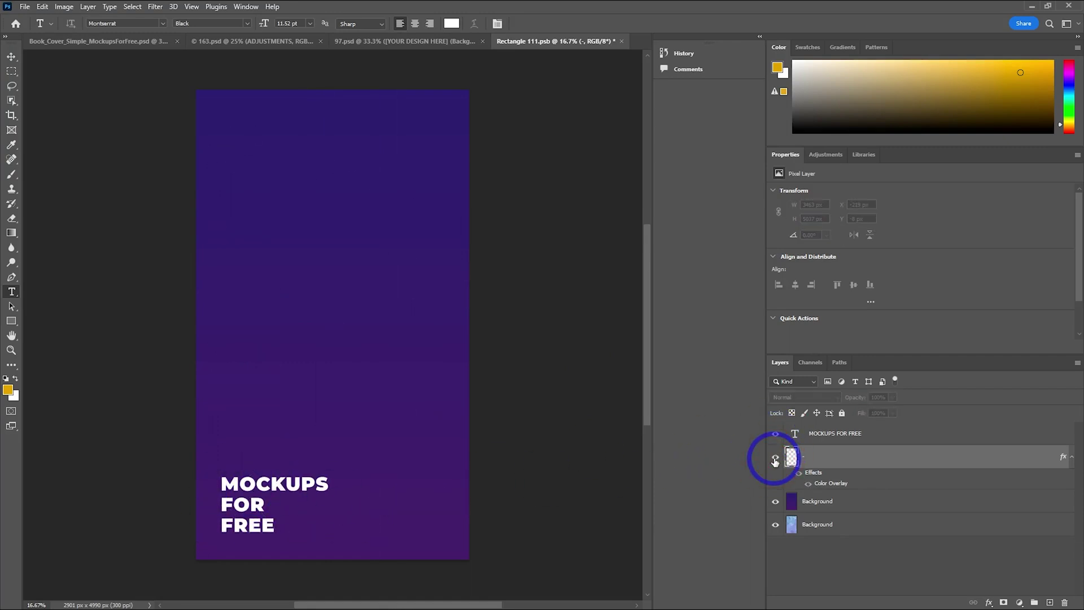
click(775, 458)
click(775, 456)
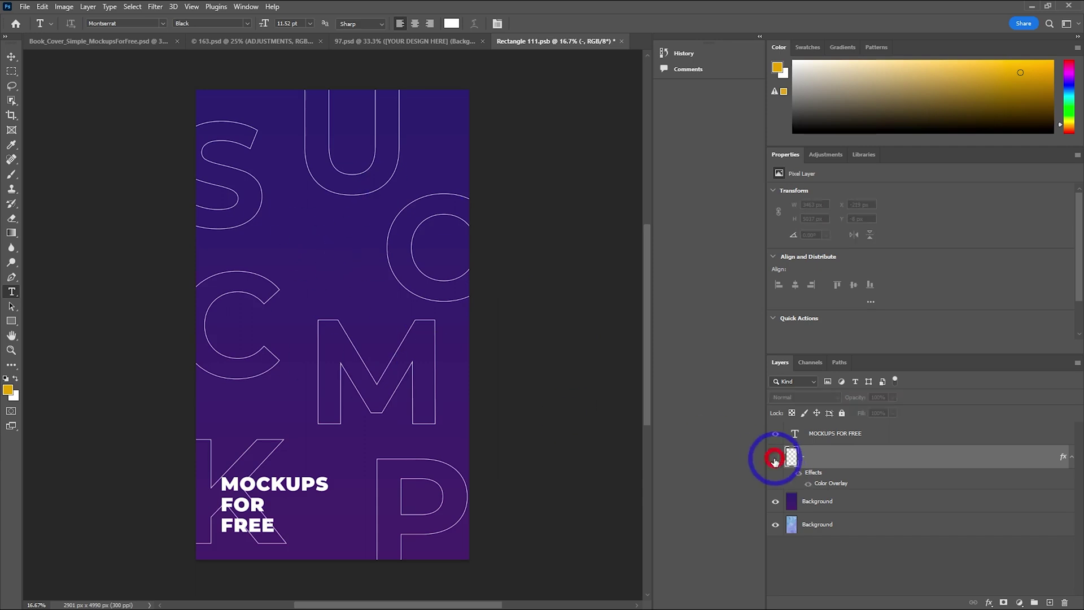
Step: Check the purple and blue background layers, keep the purple gradient visible, and select Background
click(776, 502)
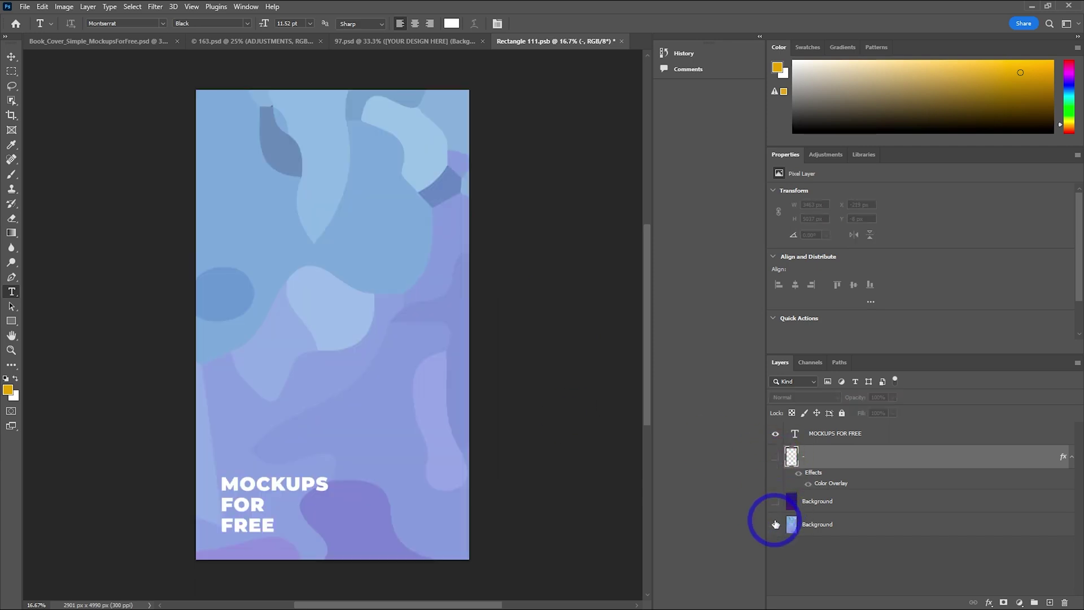
click(775, 524)
click(776, 524)
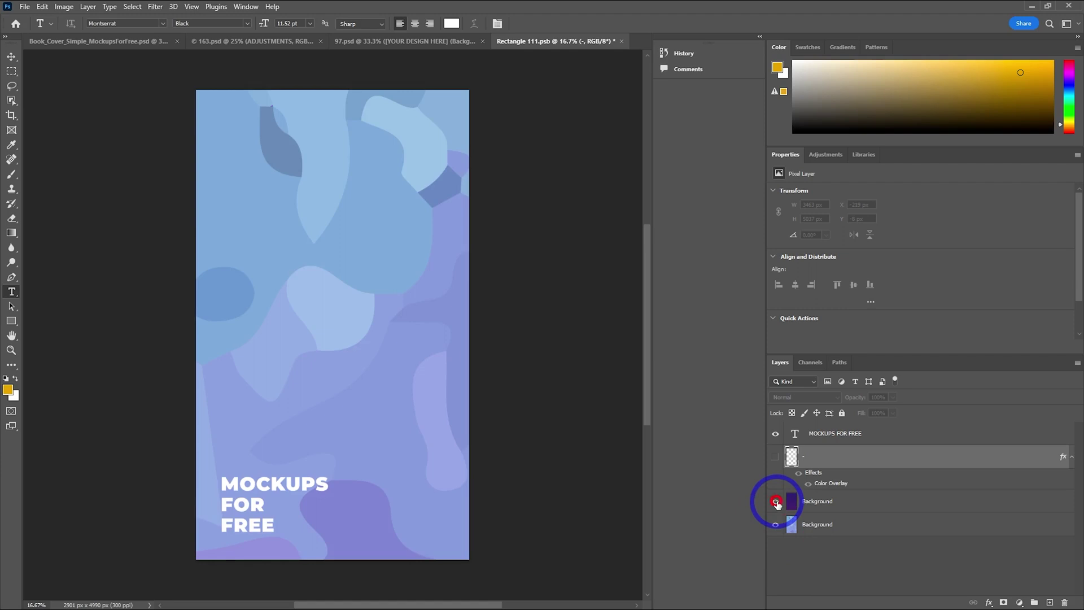
click(776, 502)
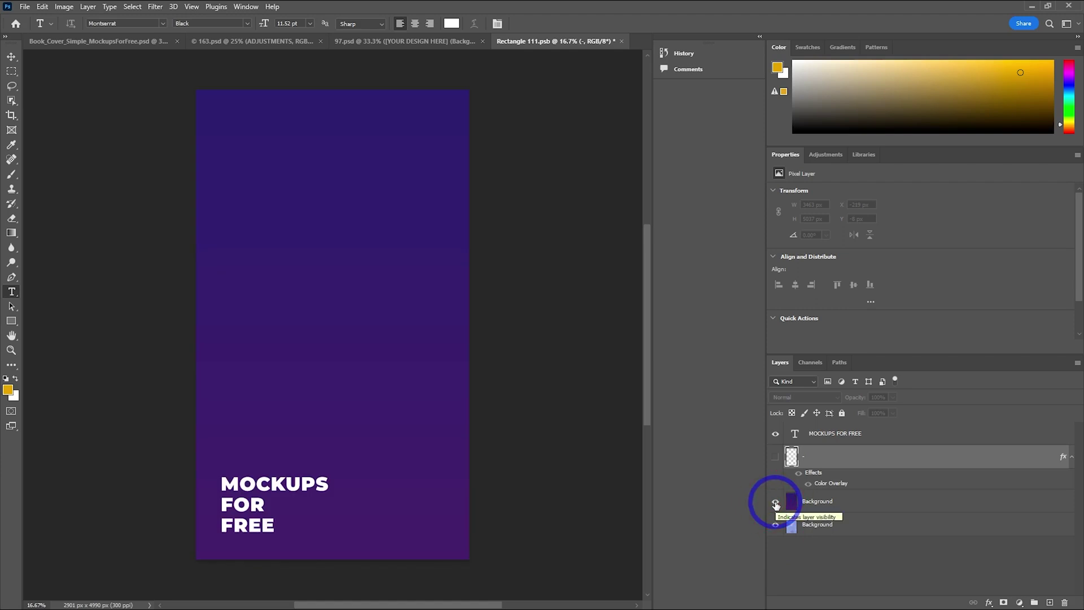
click(859, 510)
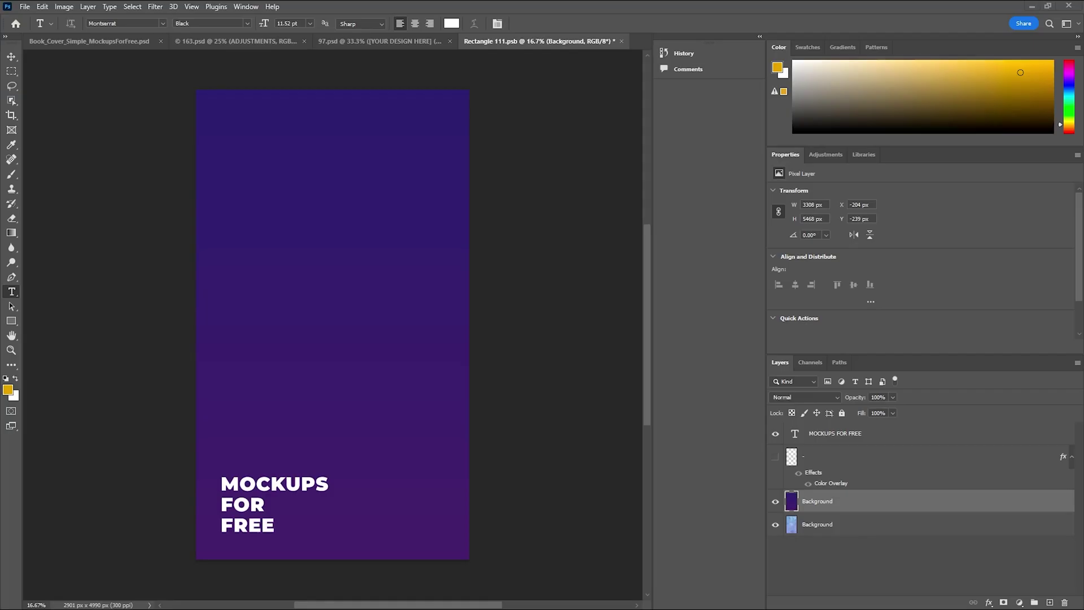
Step: Place the purple abstract pexels photo and scale it to fill the whole Rectangle 111.psb cover
drag(313, 280, 330, 271)
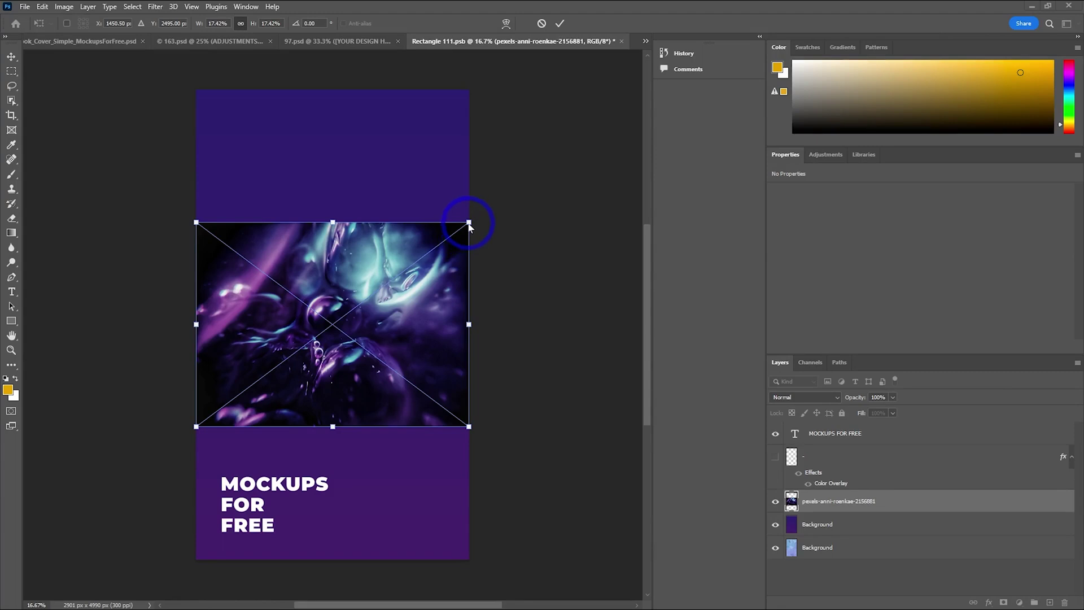
drag(469, 223, 625, 80)
drag(194, 435, 246, 506)
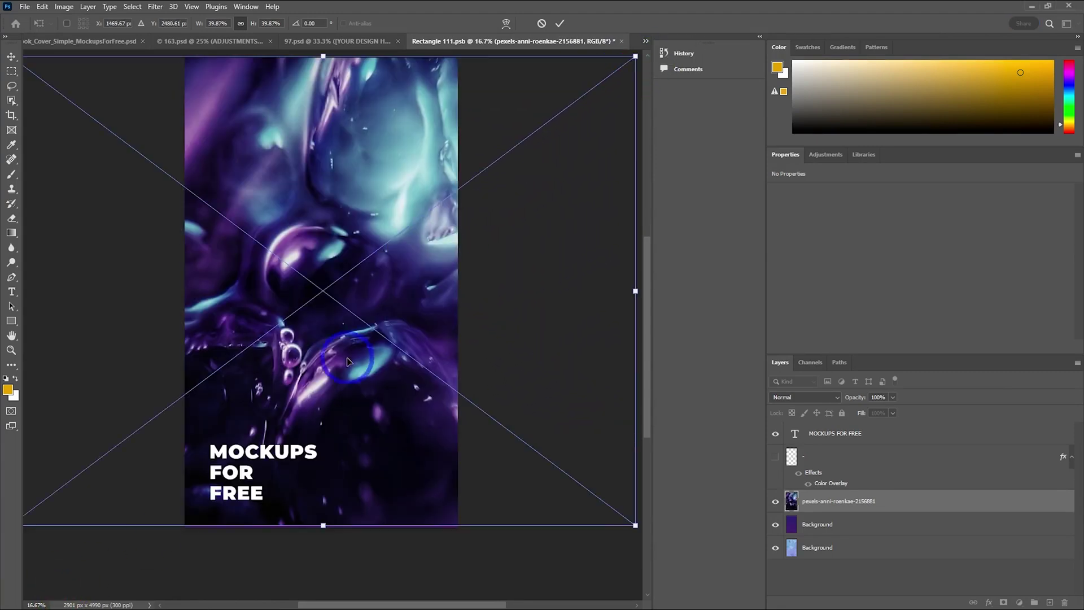
click(11, 57)
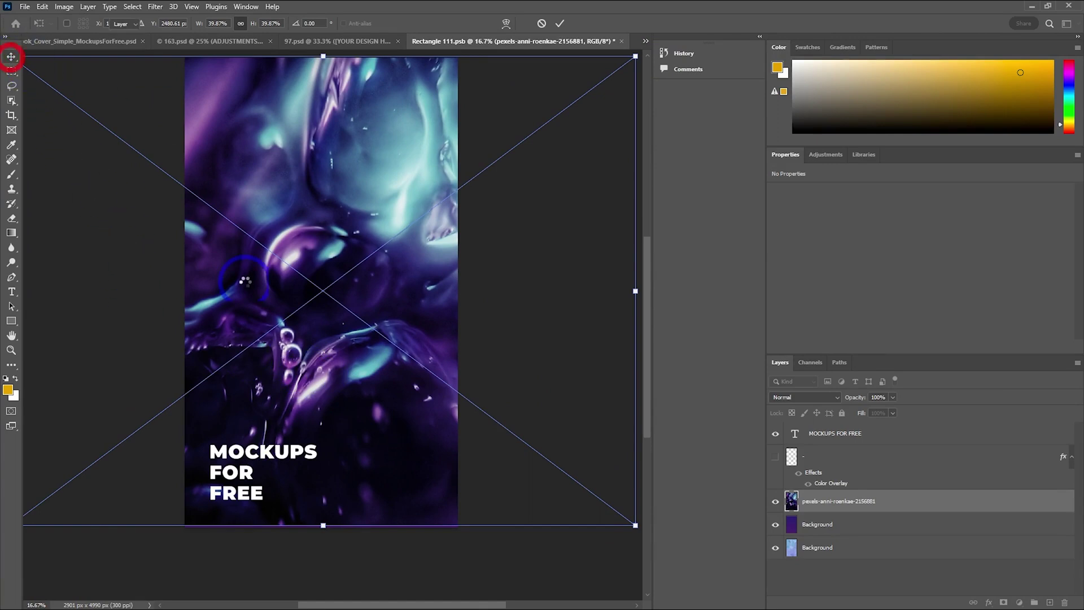
drag(286, 322, 291, 319)
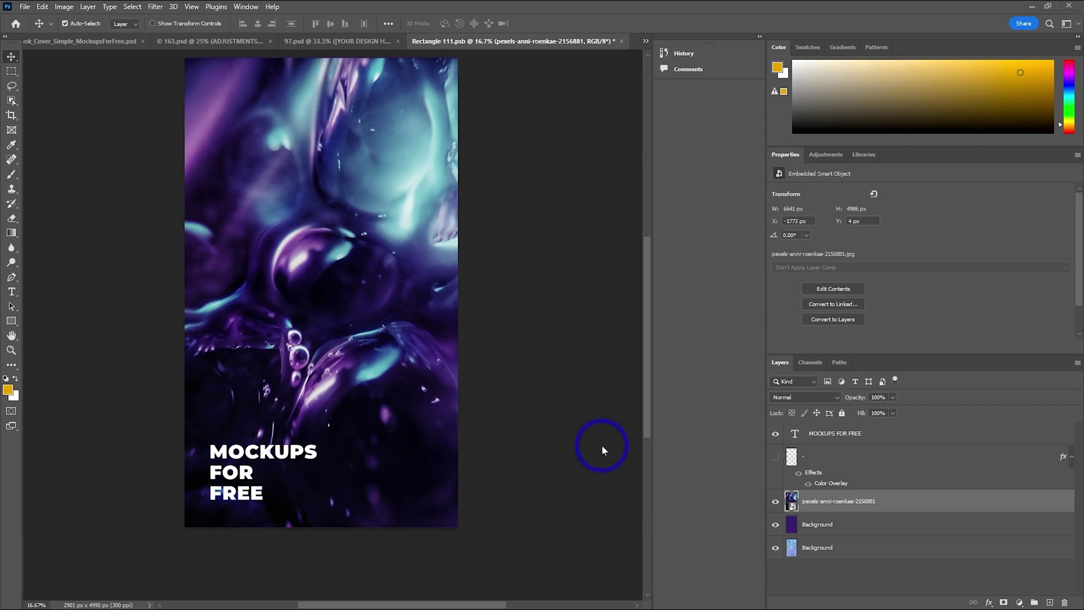
Step: Retype the cover heading as 'THE / IDEASPOT / STORY' on three lines, replacing MOCKUPS FOR FREE
click(824, 433)
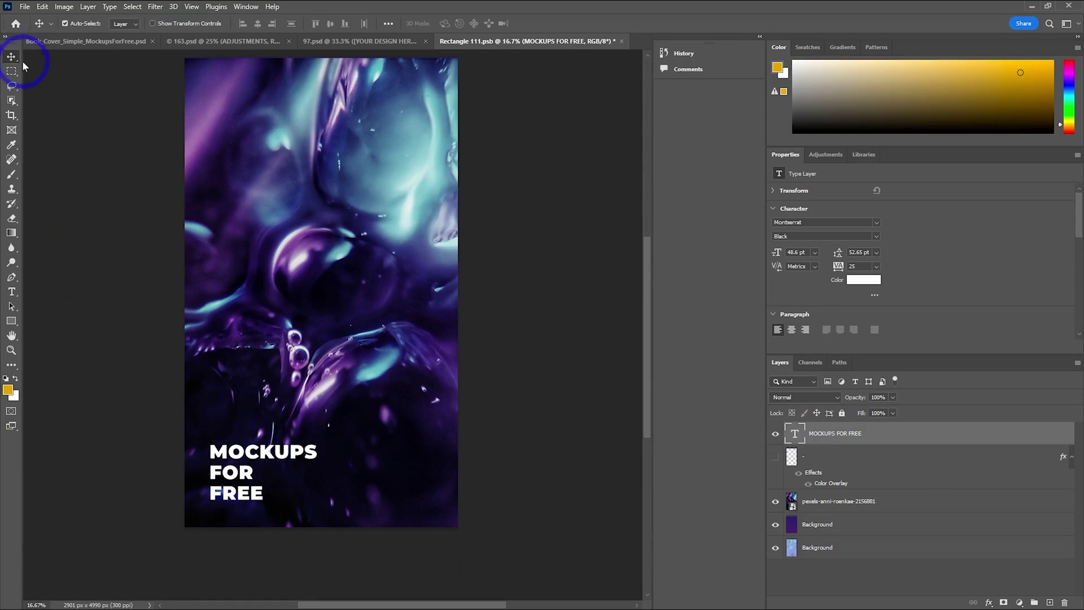
click(11, 292)
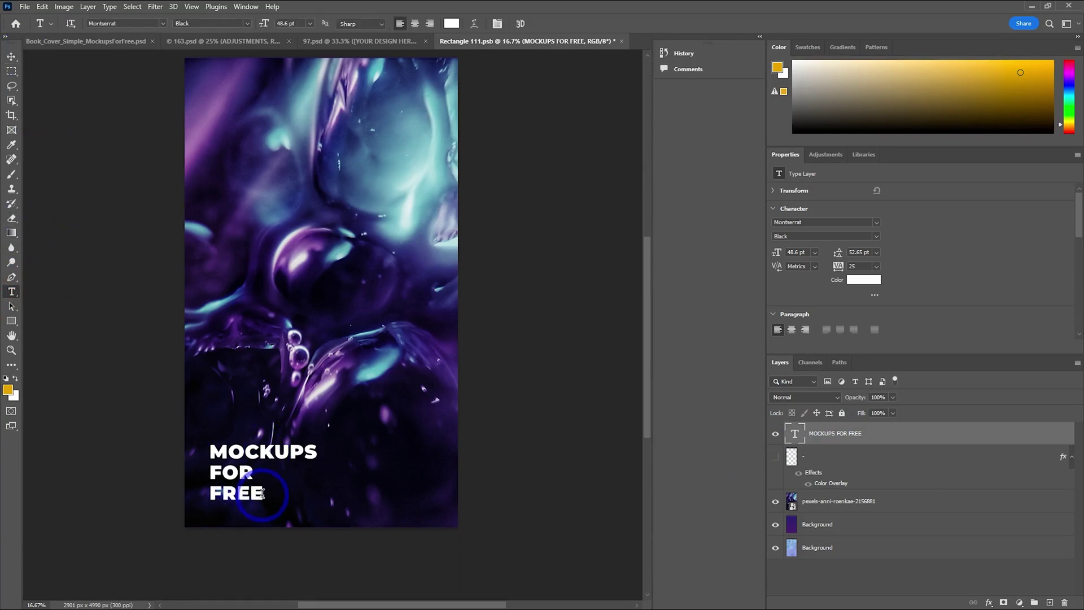
click(242, 486)
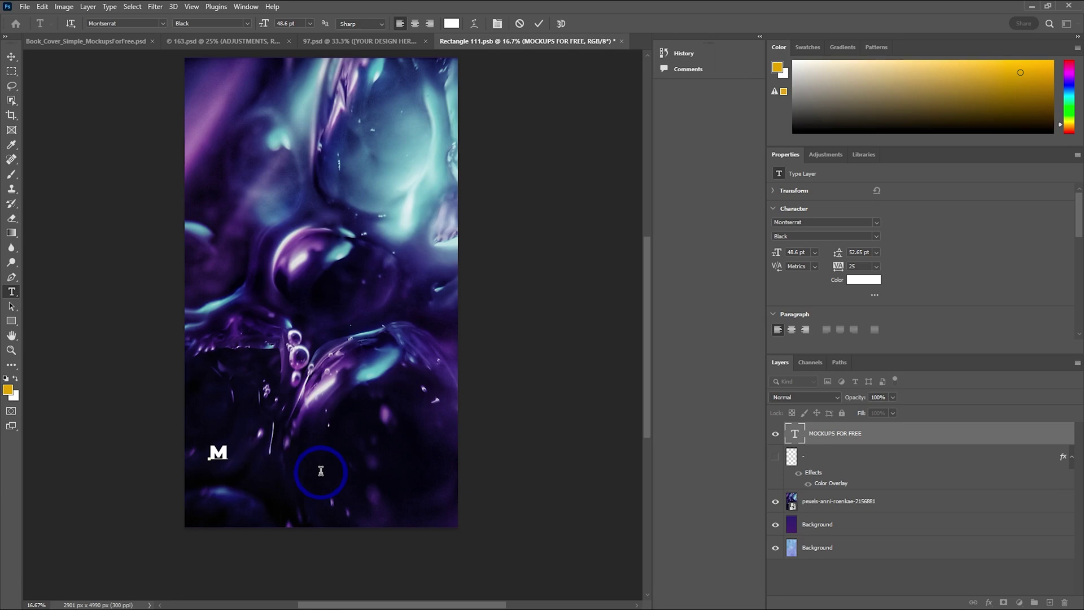
key(BackSpace)
text(THE)
key(Return)
text(IDEASPOT)
key(Return)
text(STORY)
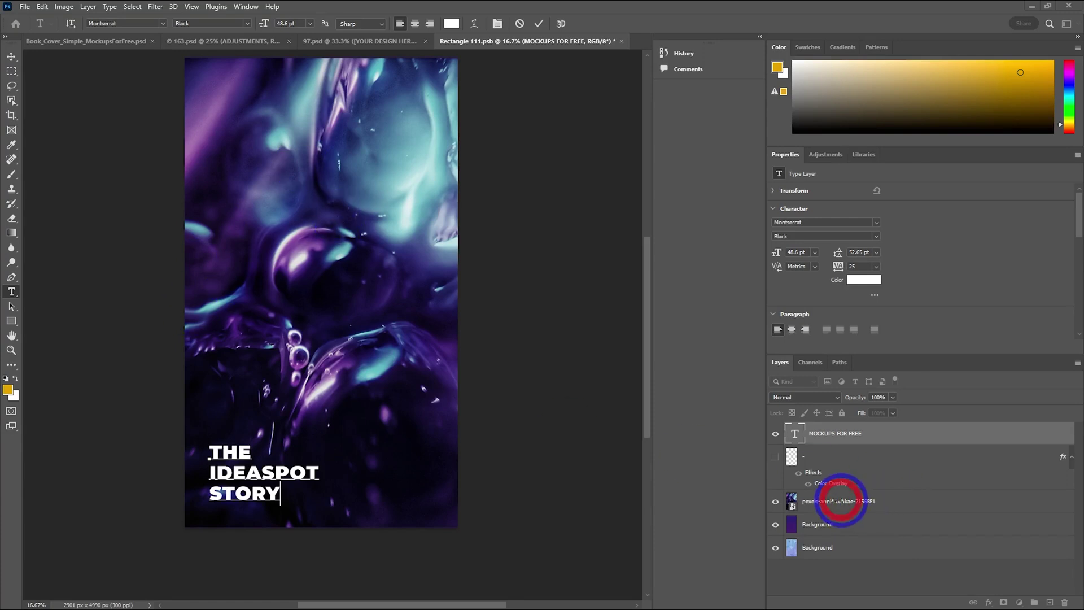
click(810, 505)
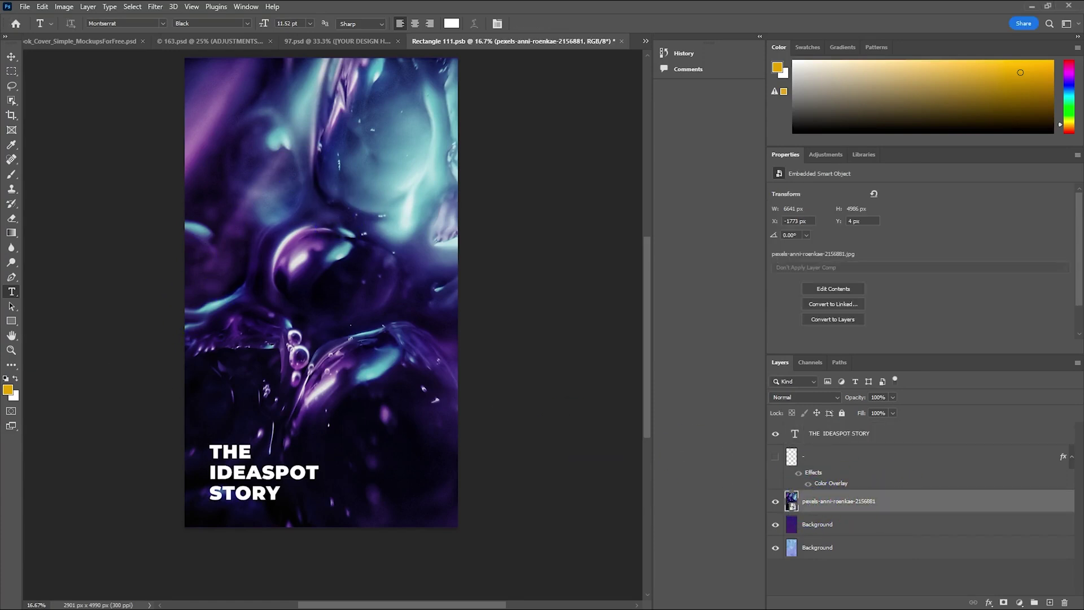
Step: Place the IDEA logo above the title and save Rectangle 111.psb so the book mockup updates
drag(382, 307, 324, 242)
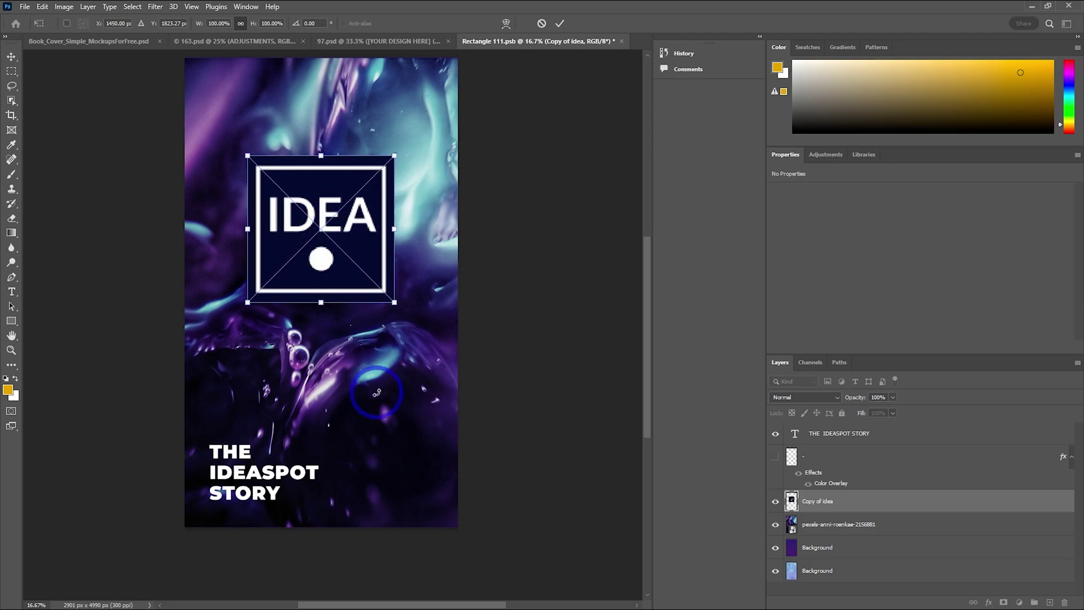
click(541, 353)
key(t)
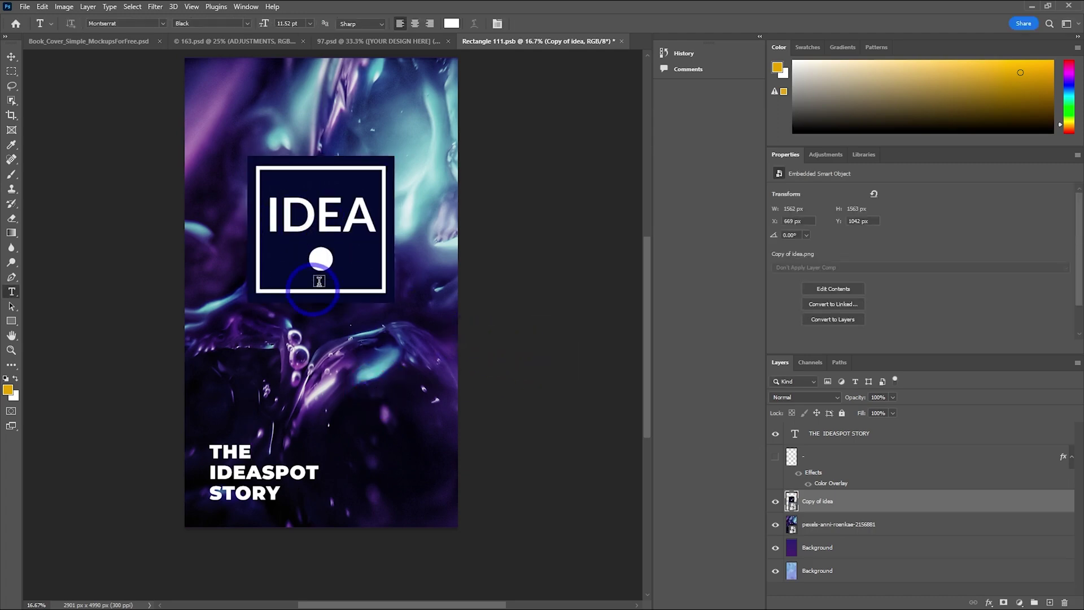
click(623, 41)
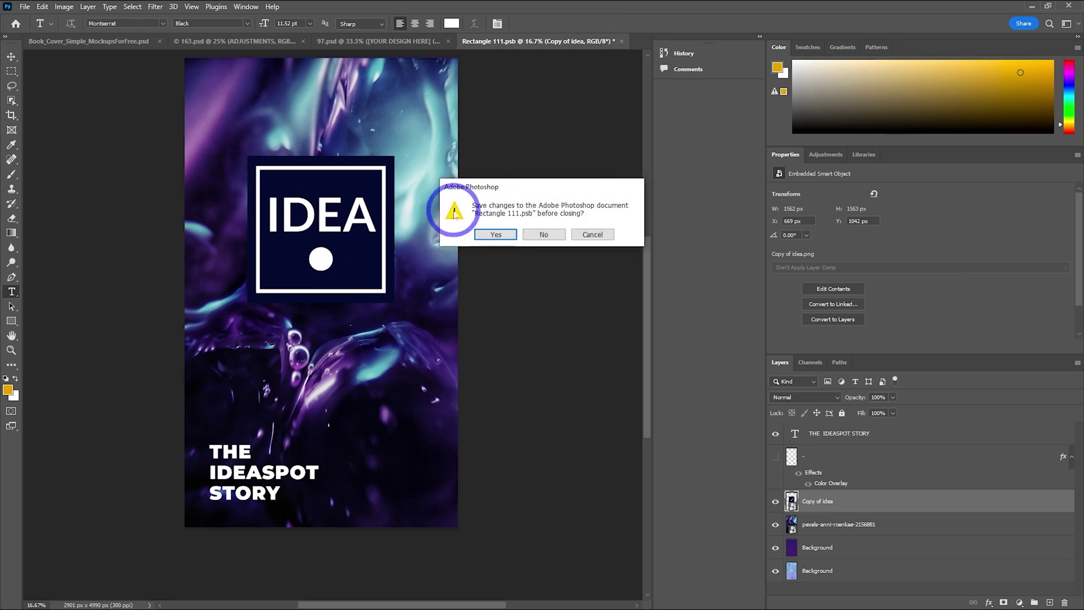
click(481, 235)
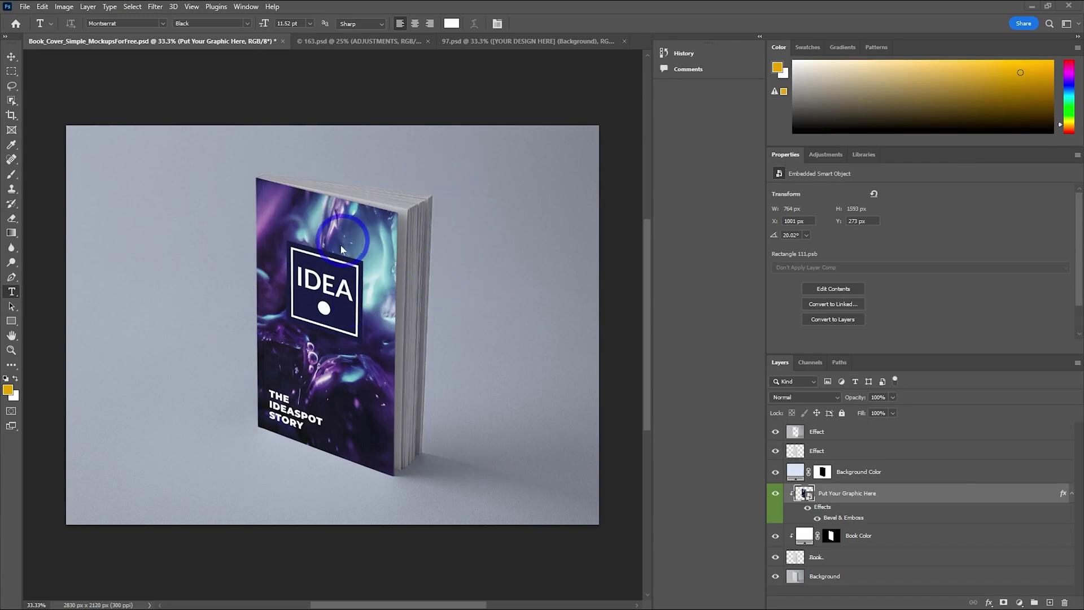
Step: Switch to 163.psd and open its REPLACE THIS SCREEN smart object showing the PALM THERAPY logo
key(ctrl+Tab)
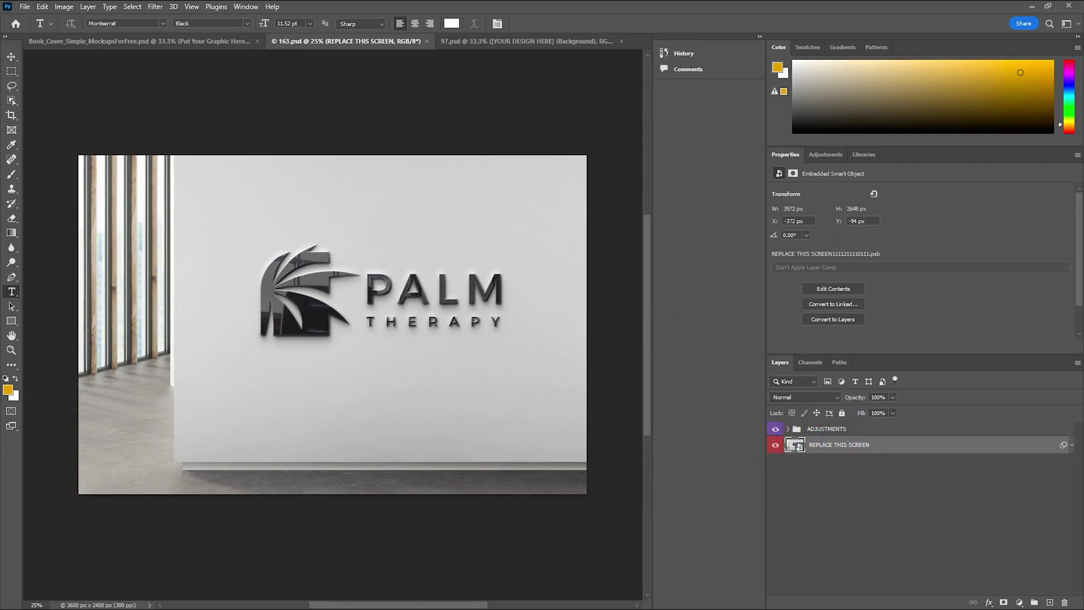
double_click(796, 445)
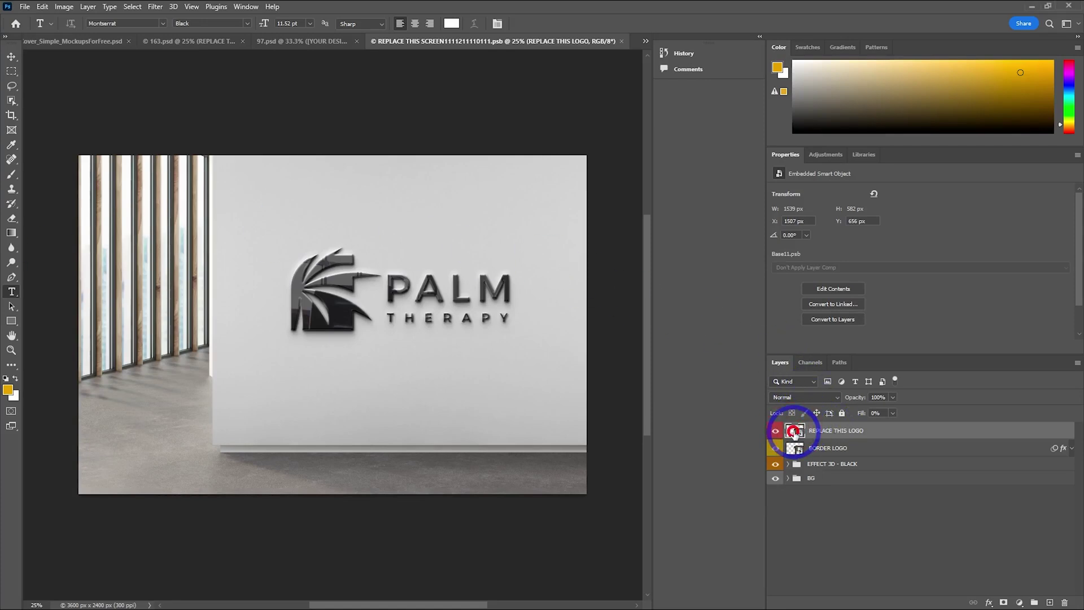
Step: Inside REPLACE THIS LOGO, hide the Palm Therapy logo and place the black IdeaSpot lightbulb PNG
double_click(795, 433)
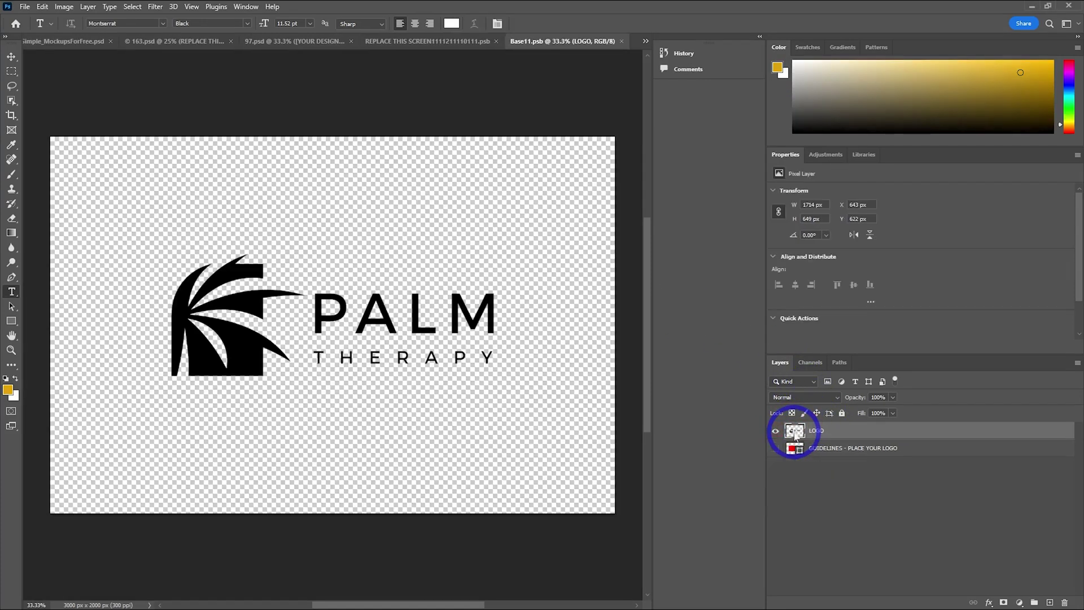
click(1049, 603)
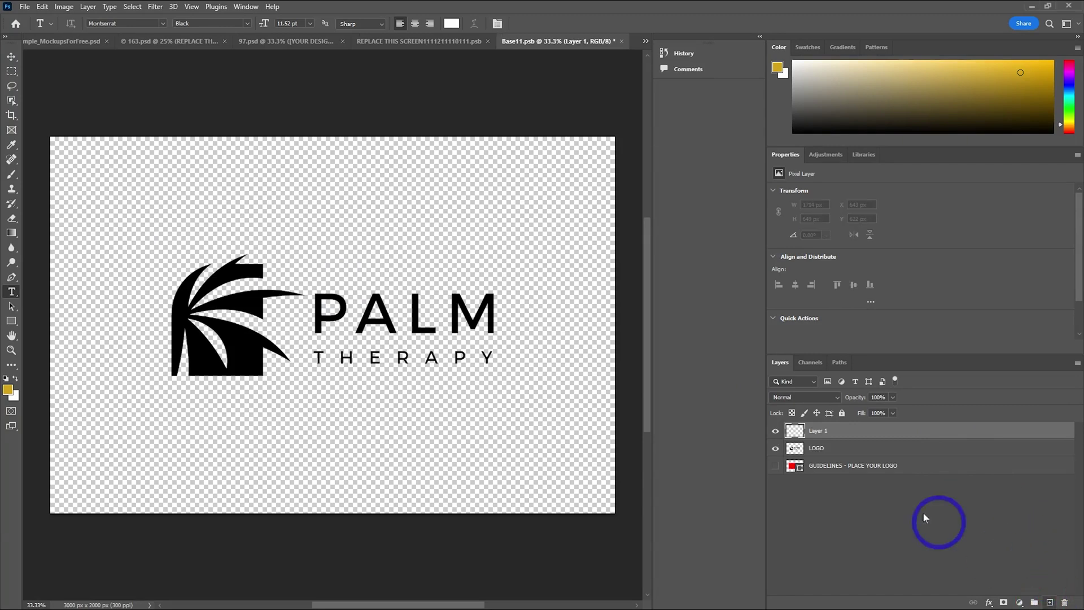
click(776, 448)
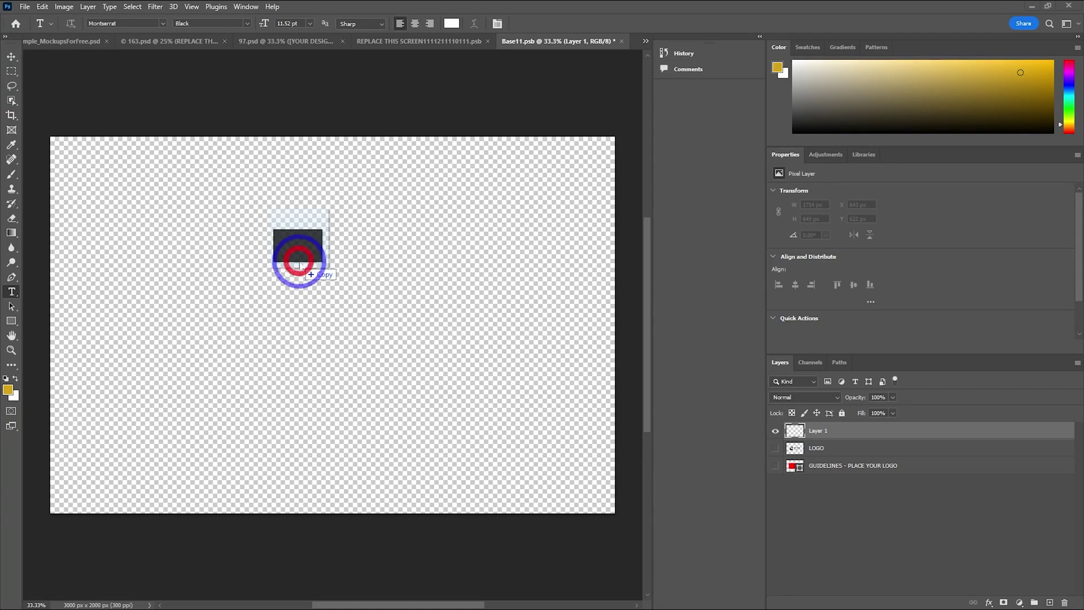
drag(296, 258, 298, 252)
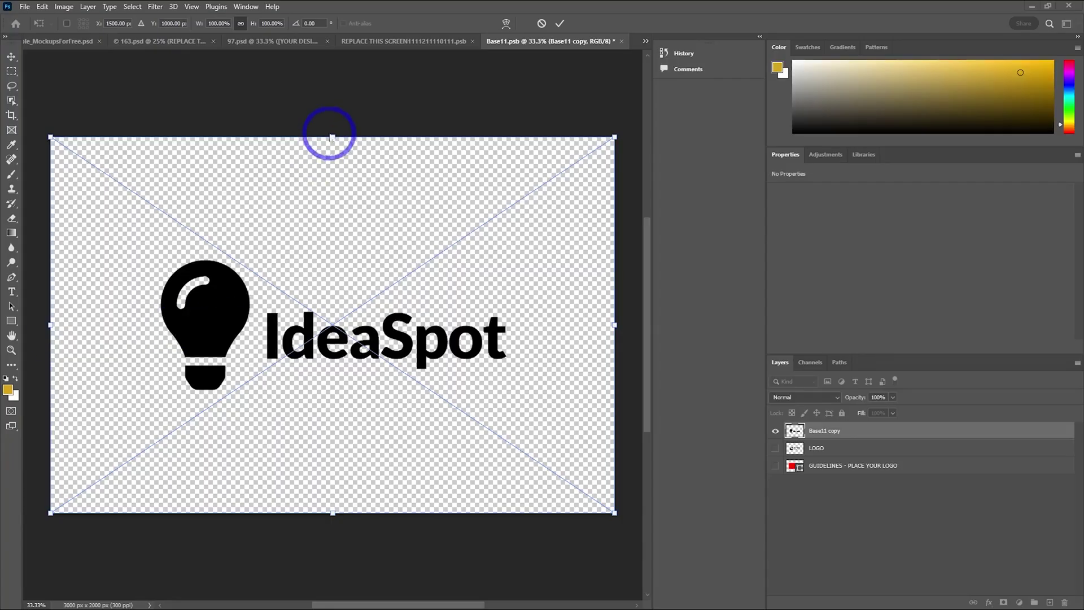
key(t)
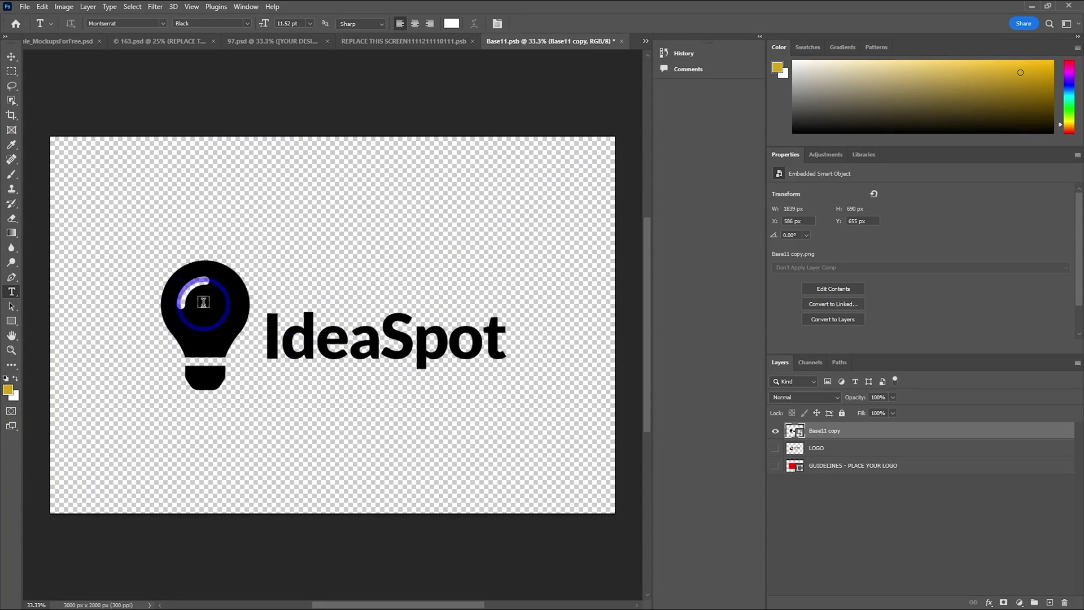
Step: Save and close Base11.psb, then view the REPLACE THIS SCREEN mockup with the glossy IdeaSpot logo
click(623, 42)
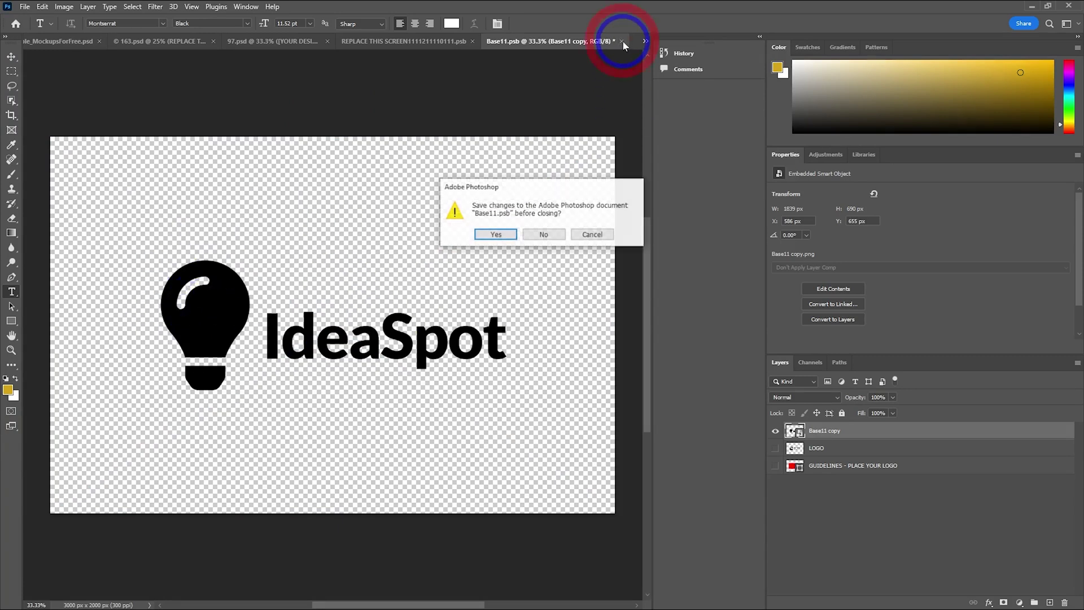
click(486, 235)
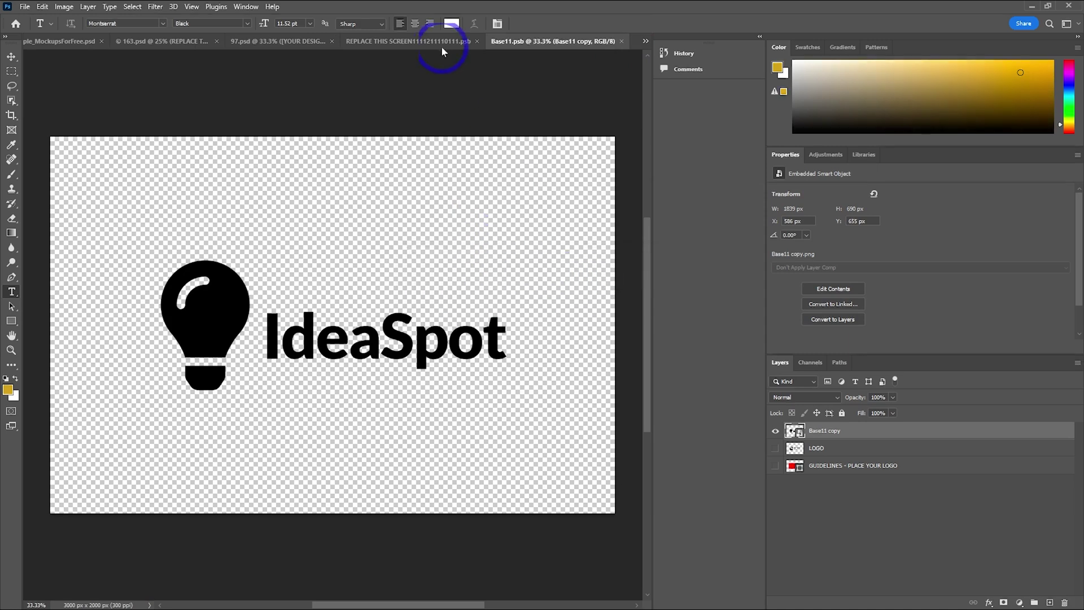
click(409, 41)
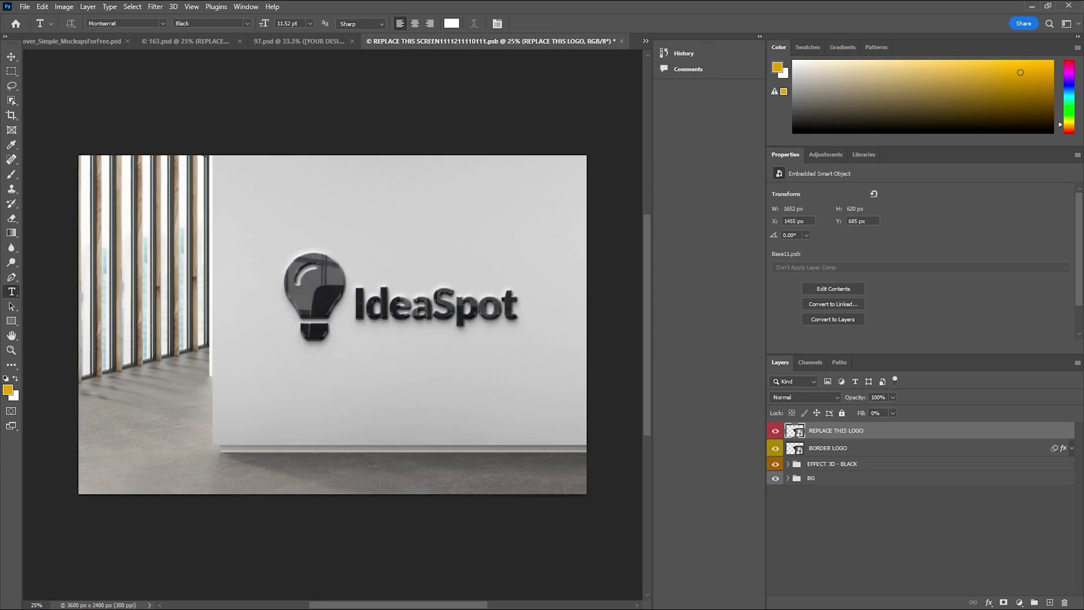
Step: In the 97.psd card mockup, open the [YOUR DESIGN HERE] smart object contents
key(ctrl+shift+Tab)
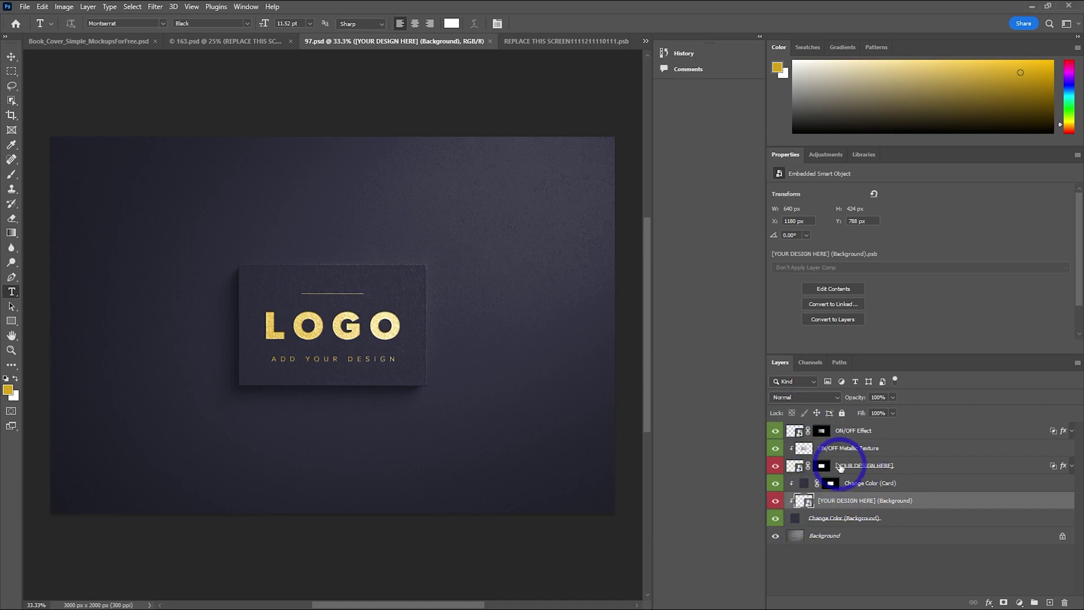
click(792, 468)
double_click(792, 468)
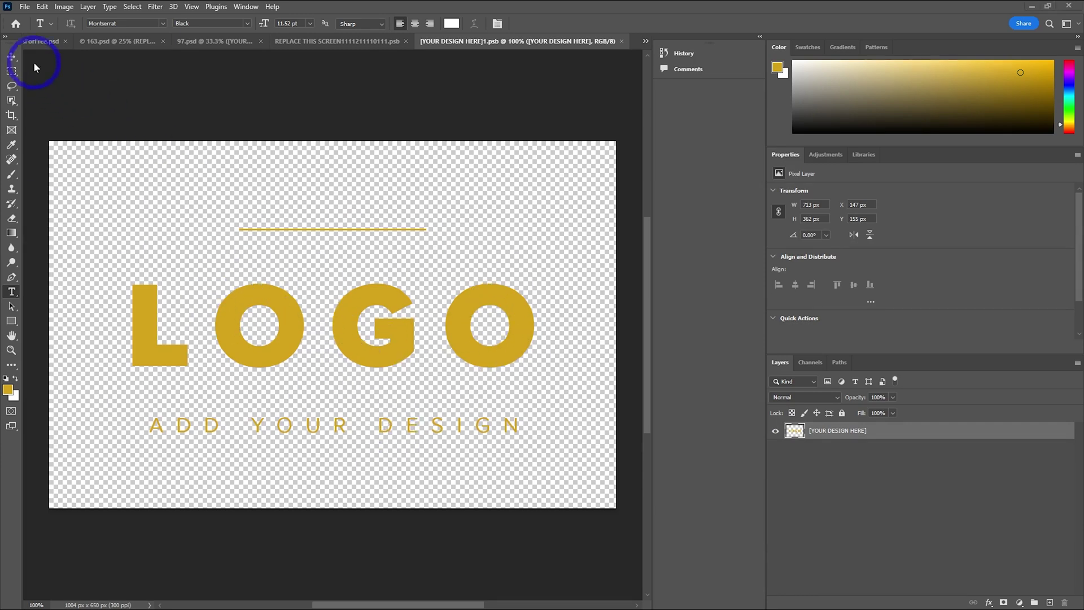
Step: Delete the gold LOGO letters from the card design
click(11, 71)
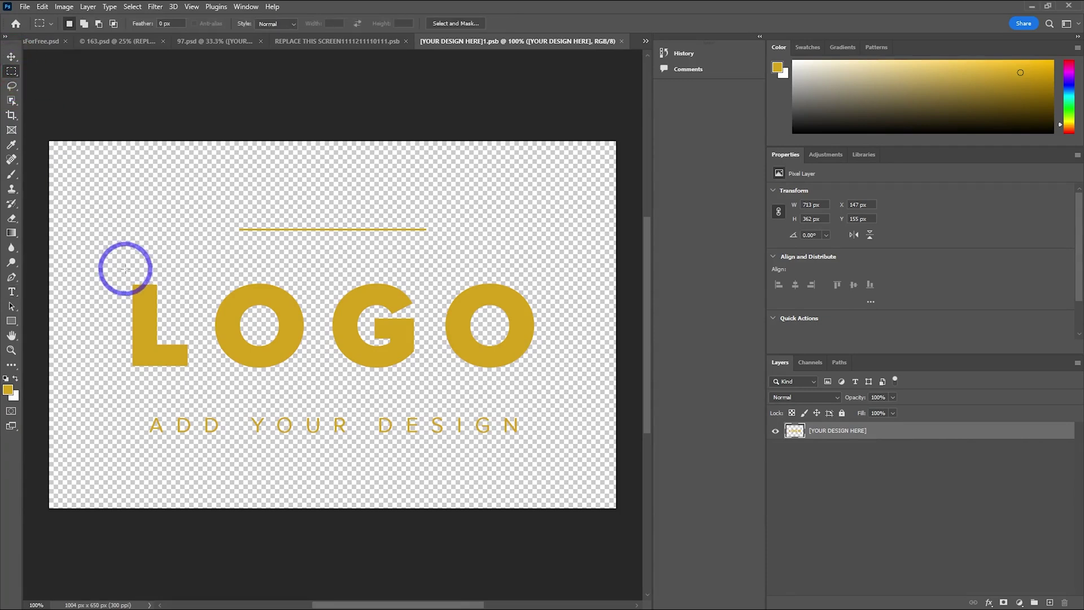
drag(103, 262, 571, 386)
key(Delete)
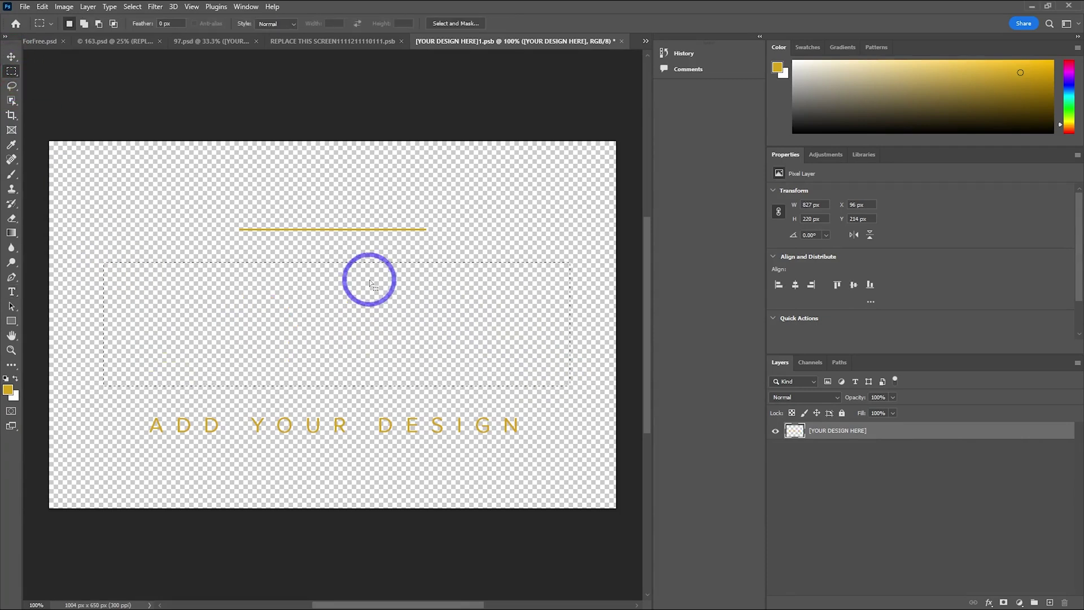
Step: Add a text layer reading Alex and colour it gold #d4a21b
click(11, 292)
click(206, 318)
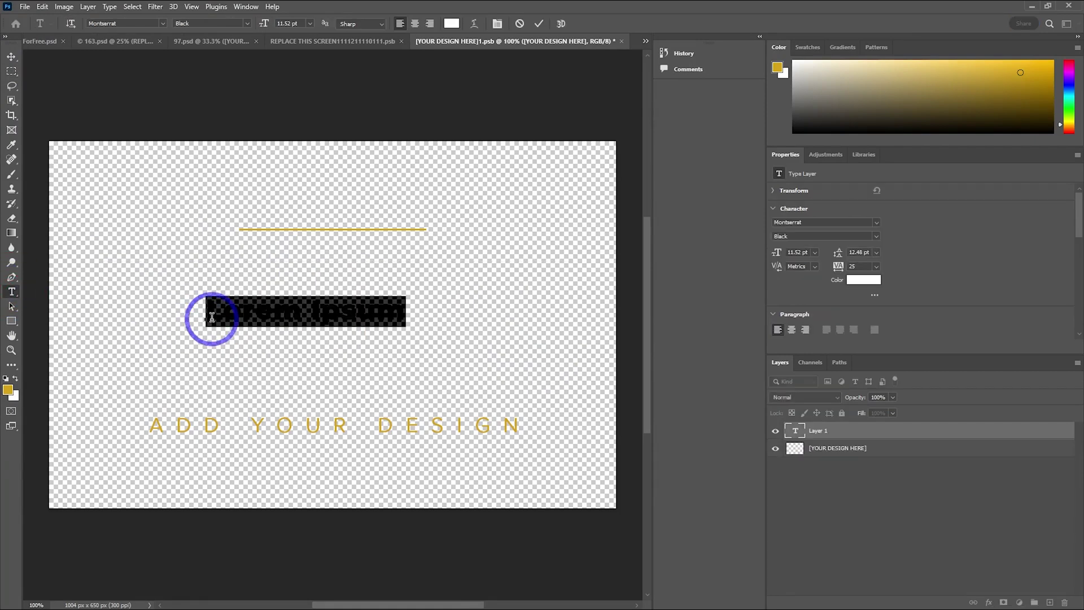
key(Delete)
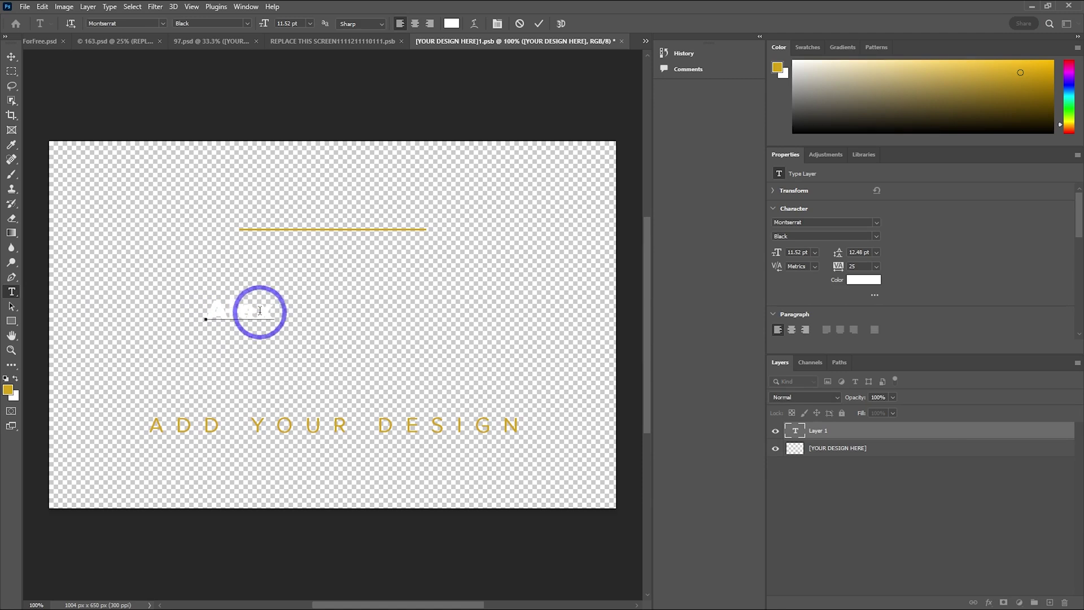
drag(213, 312, 285, 316)
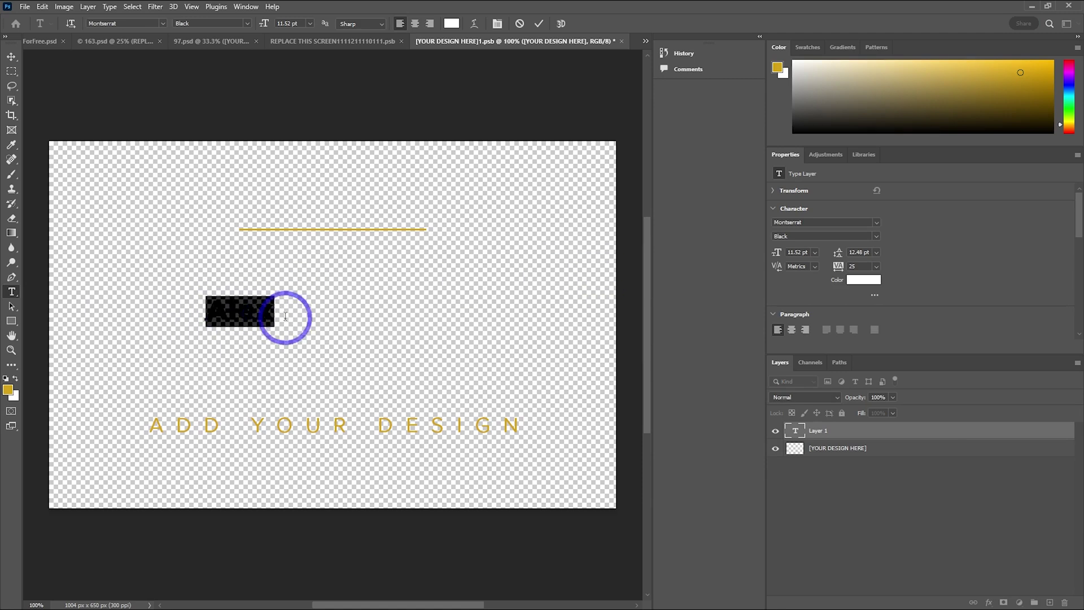
click(780, 67)
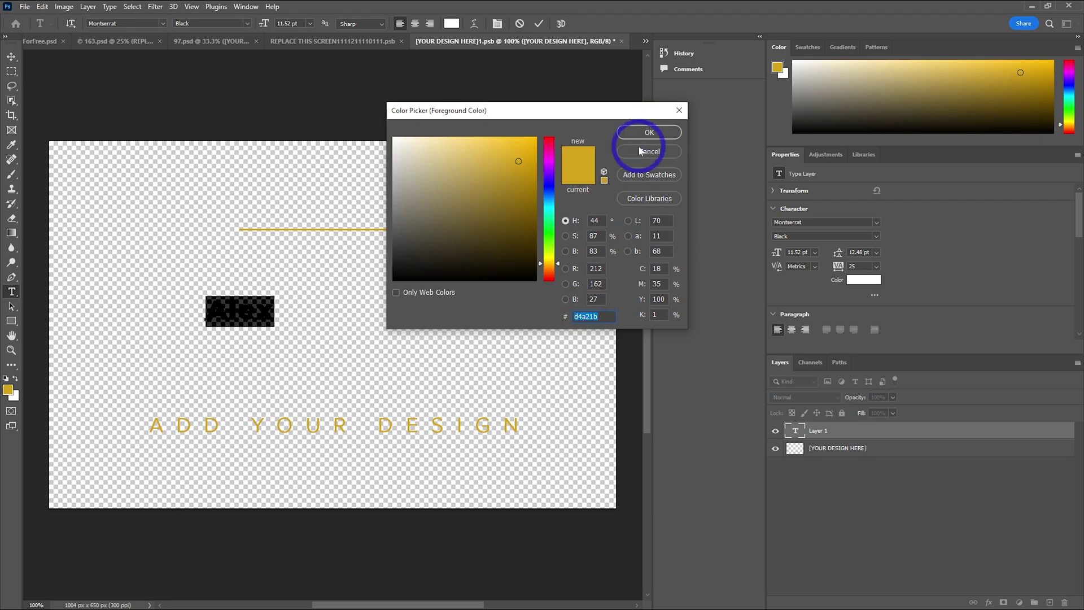
click(641, 150)
click(862, 279)
text(d4a21b)
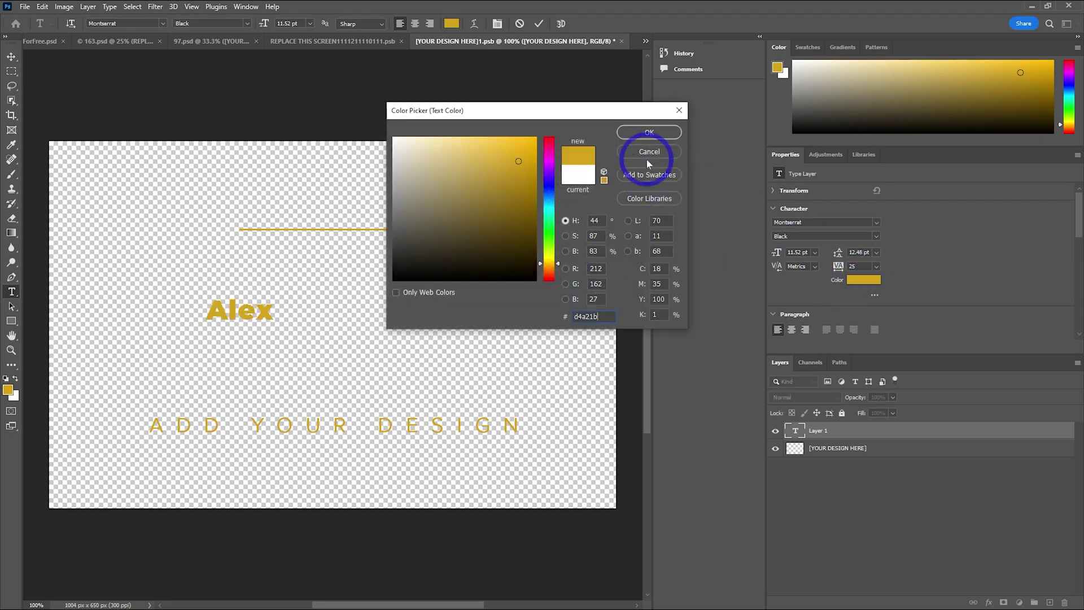
click(646, 133)
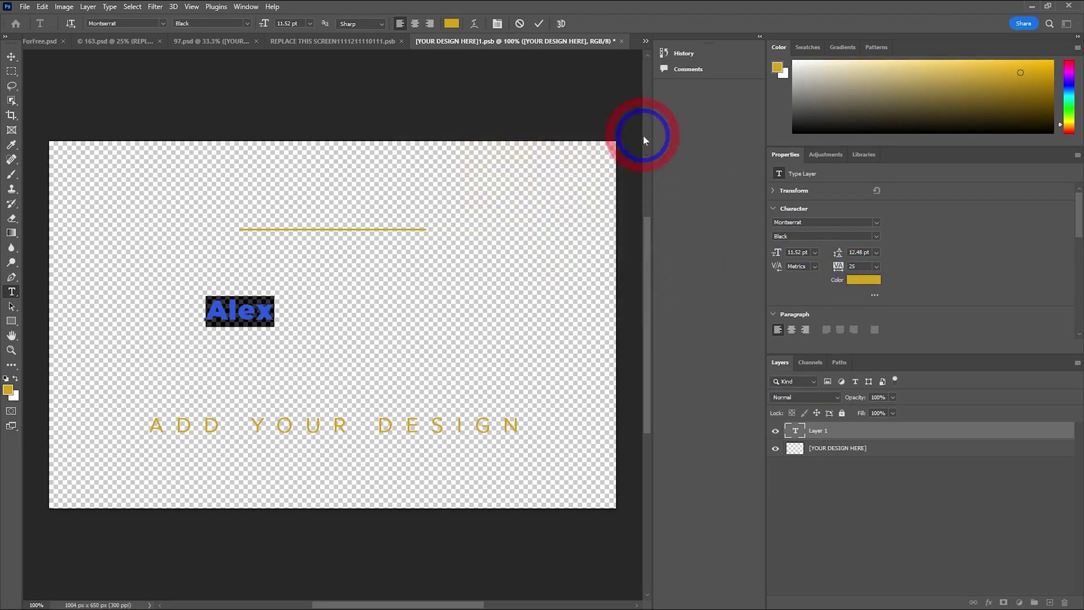
Step: Make Alex 60 pt and move it just below the gold line
click(814, 253)
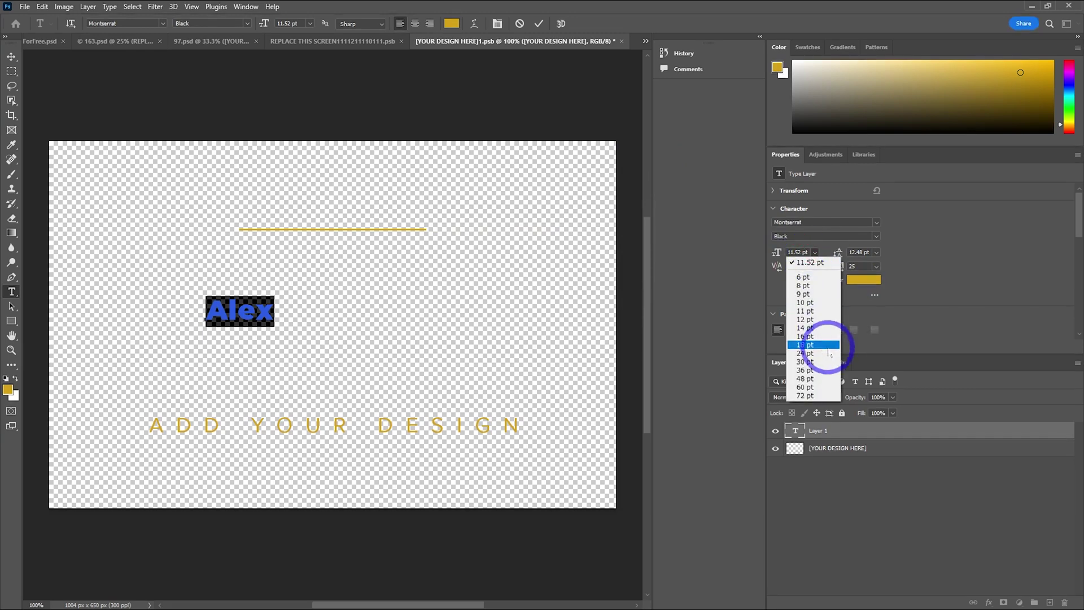
click(816, 384)
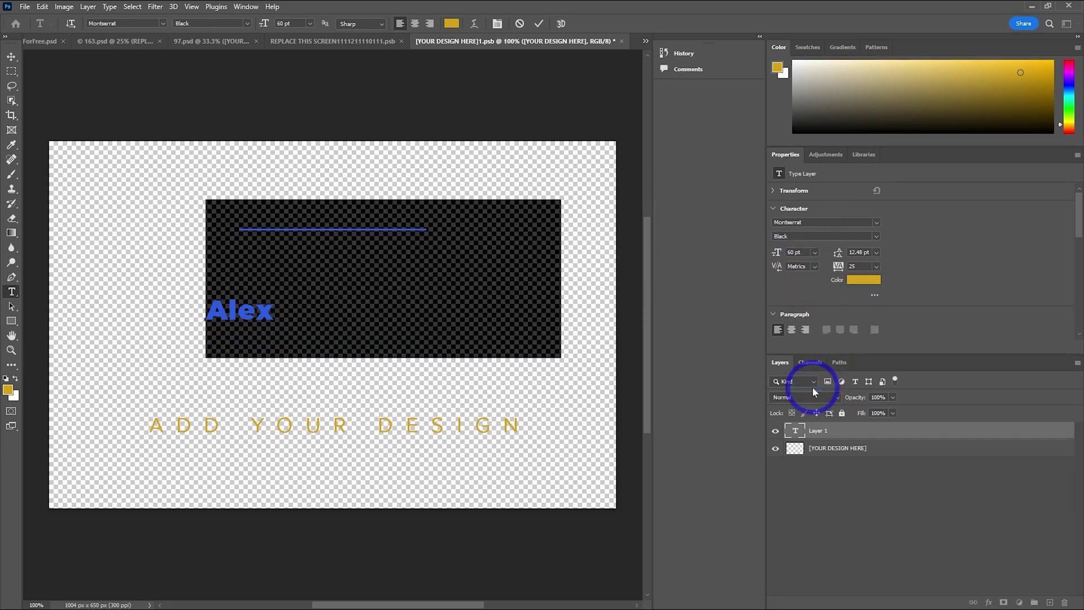
click(11, 57)
drag(386, 275, 331, 318)
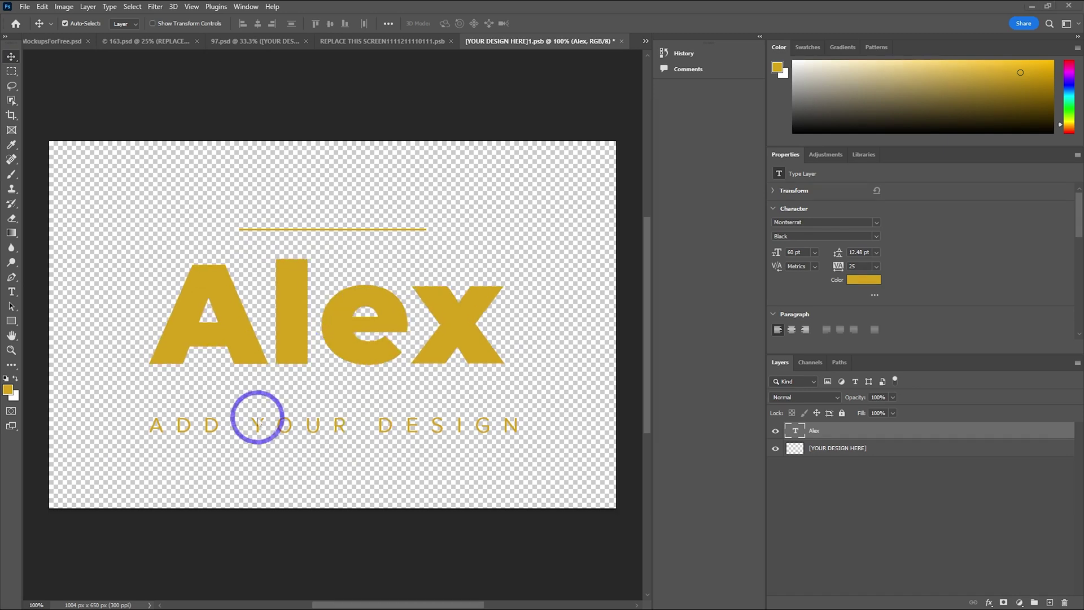
click(483, 436)
Step: Delete the ADD YOUR DESIGN placeholder from the [YOUR DESIGN HERE] layer
key(m)
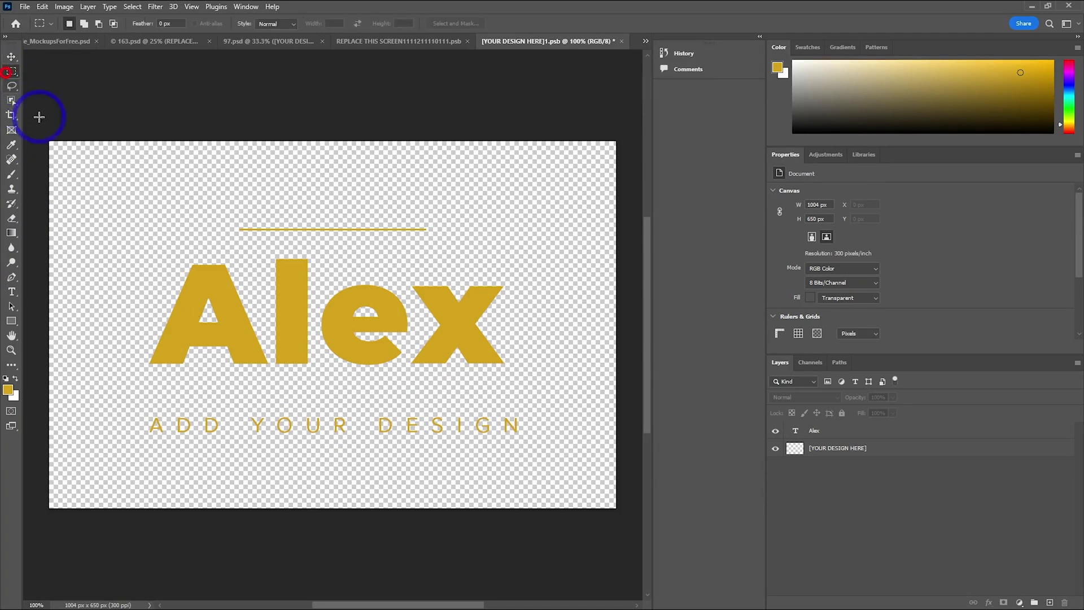
drag(138, 404, 540, 463)
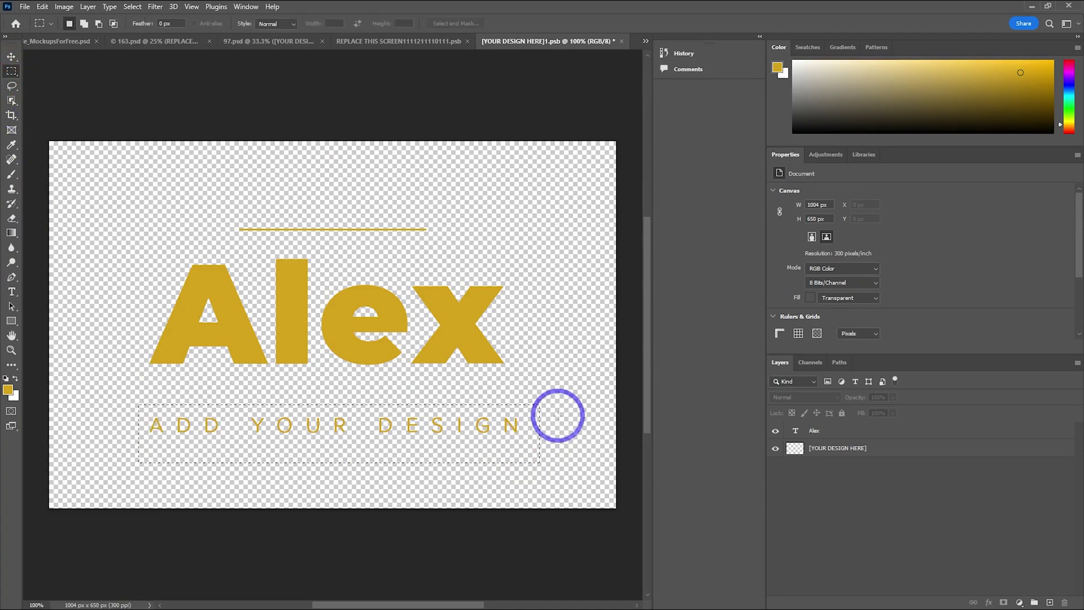
click(818, 449)
key(Delete)
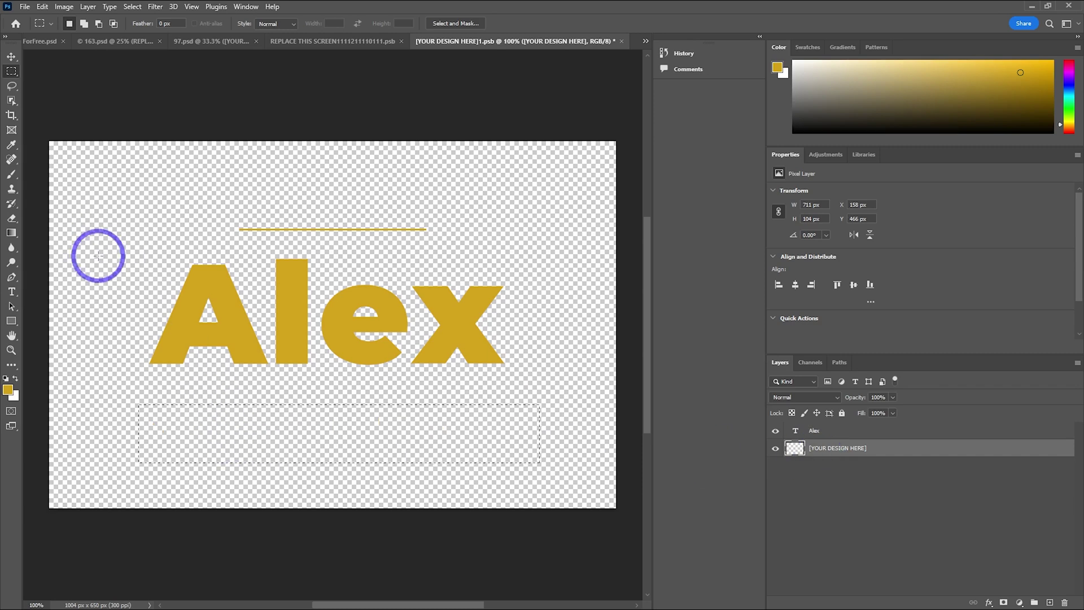
Step: Add 18 pt 'tech Tutorials' text centred under Alex, then close the design
click(11, 292)
click(193, 425)
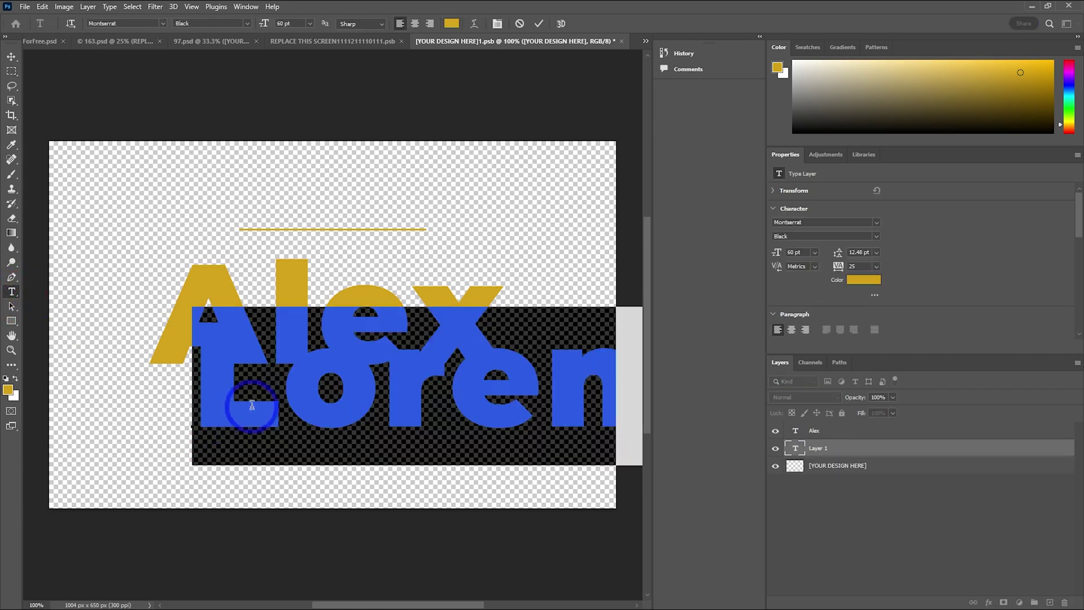
click(815, 252)
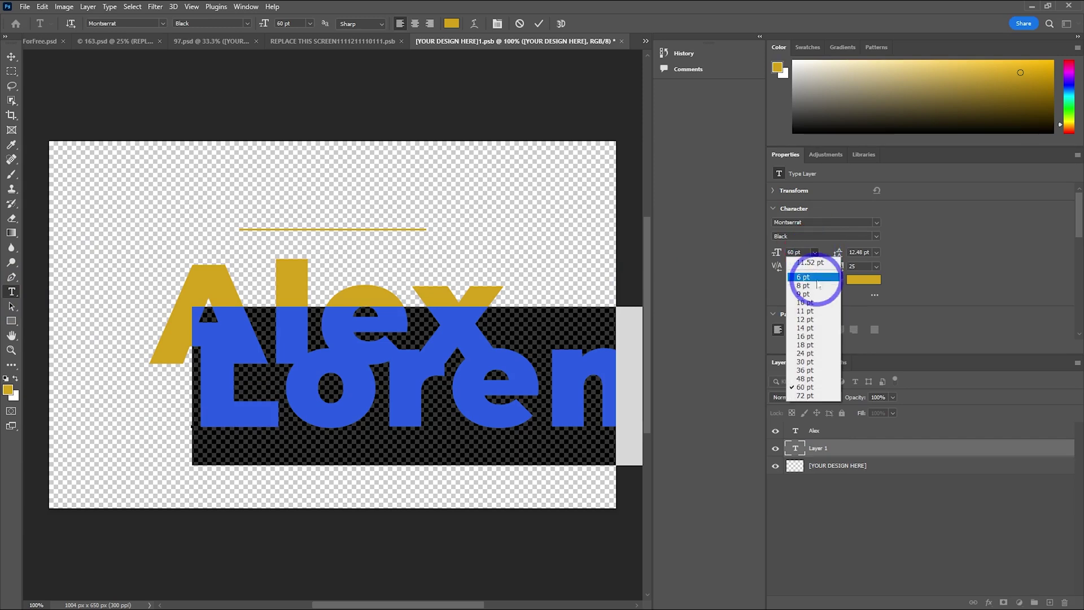
click(806, 345)
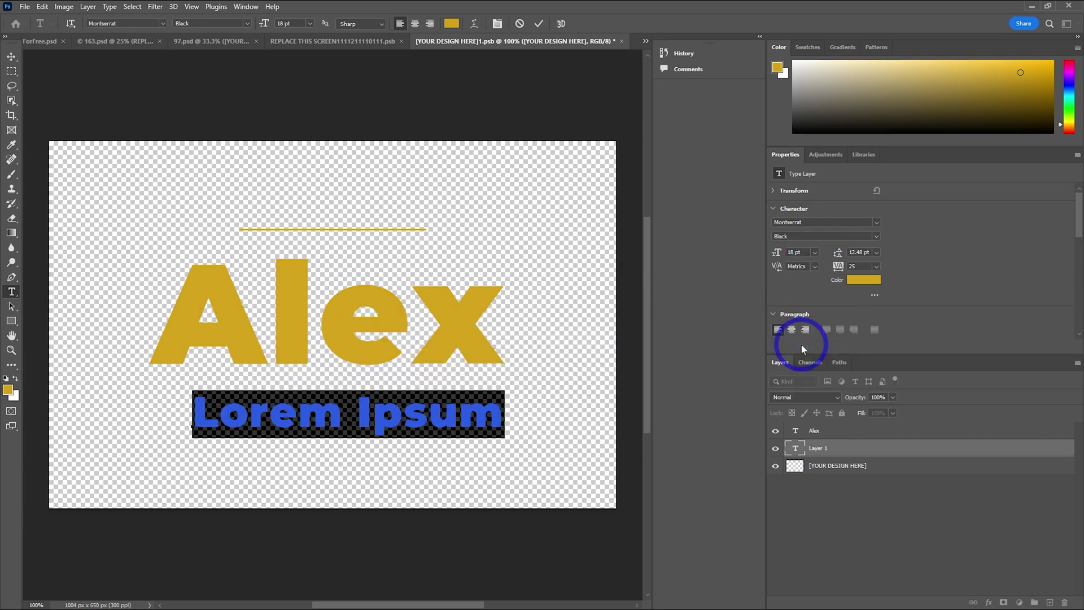
text(t)
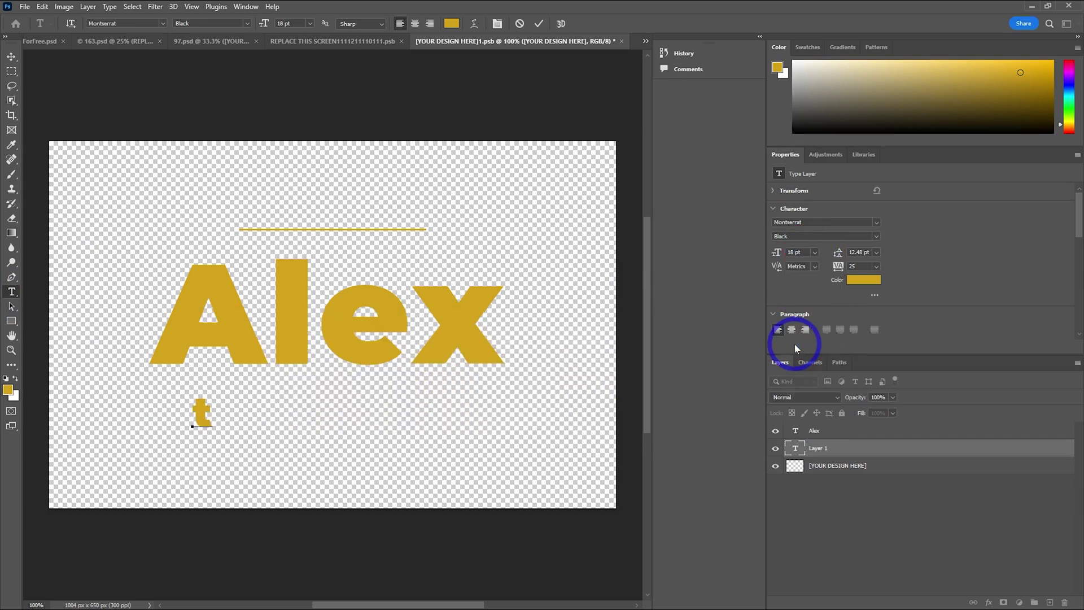
text(ech Tutorials)
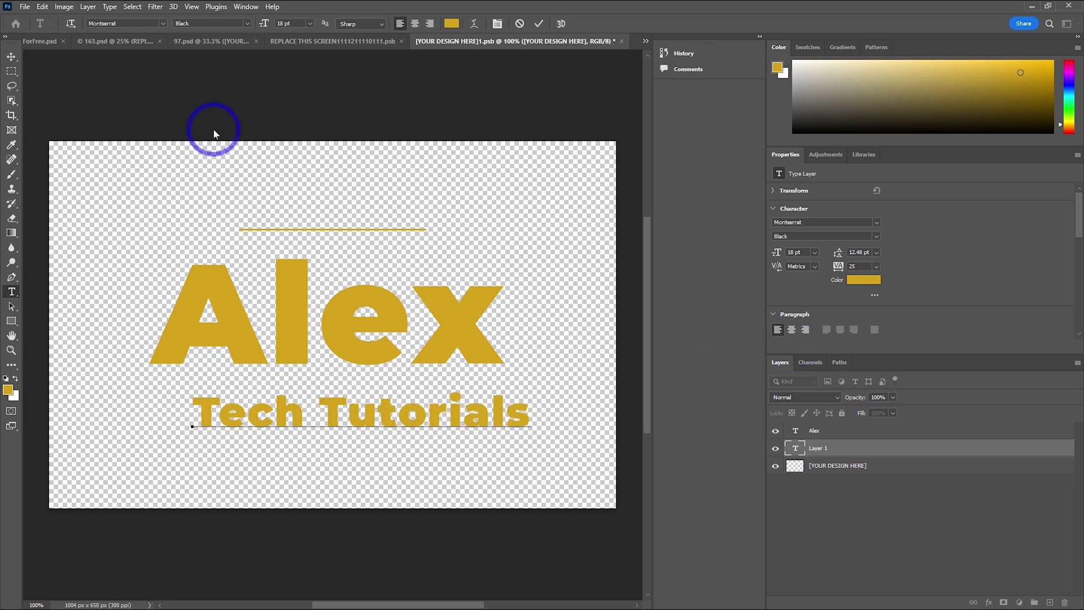
click(11, 57)
drag(366, 427, 340, 420)
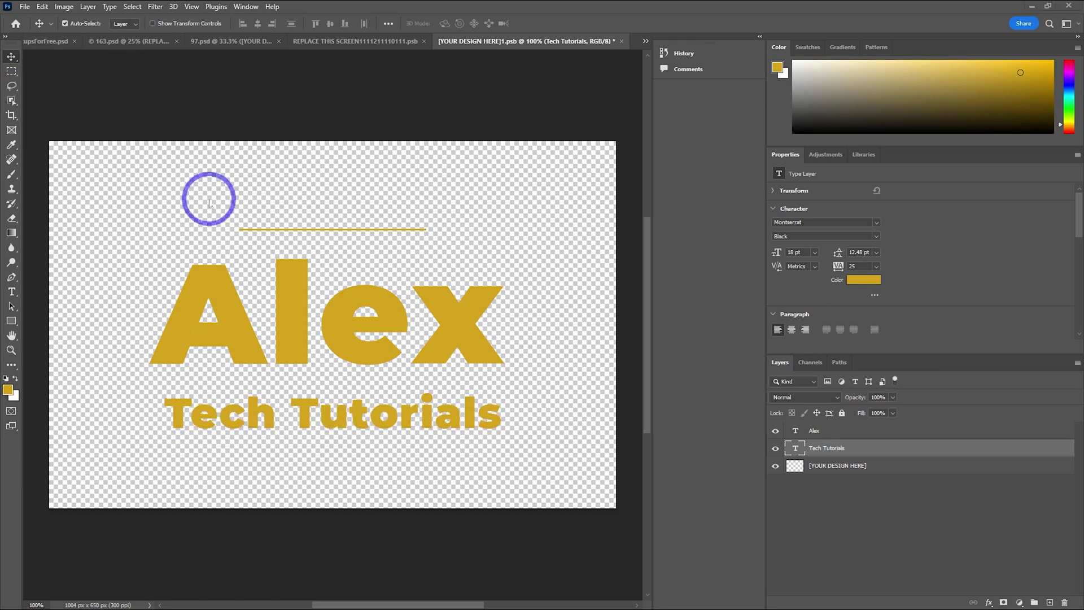
click(622, 43)
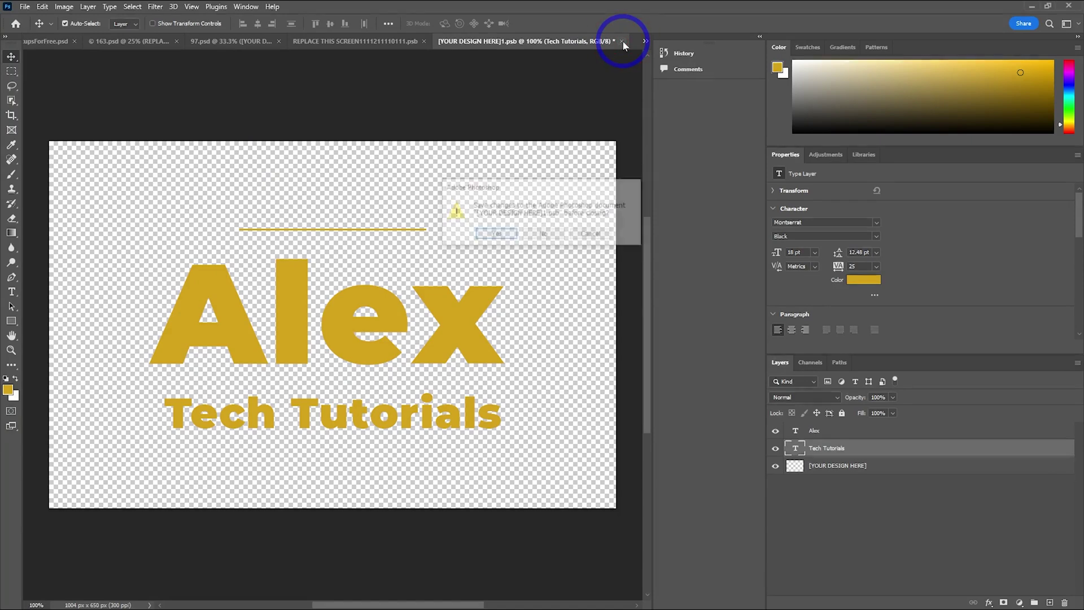
Step: Save the card design, then compare the IdeaSpot wall and book cover mockups in Chrome
click(498, 237)
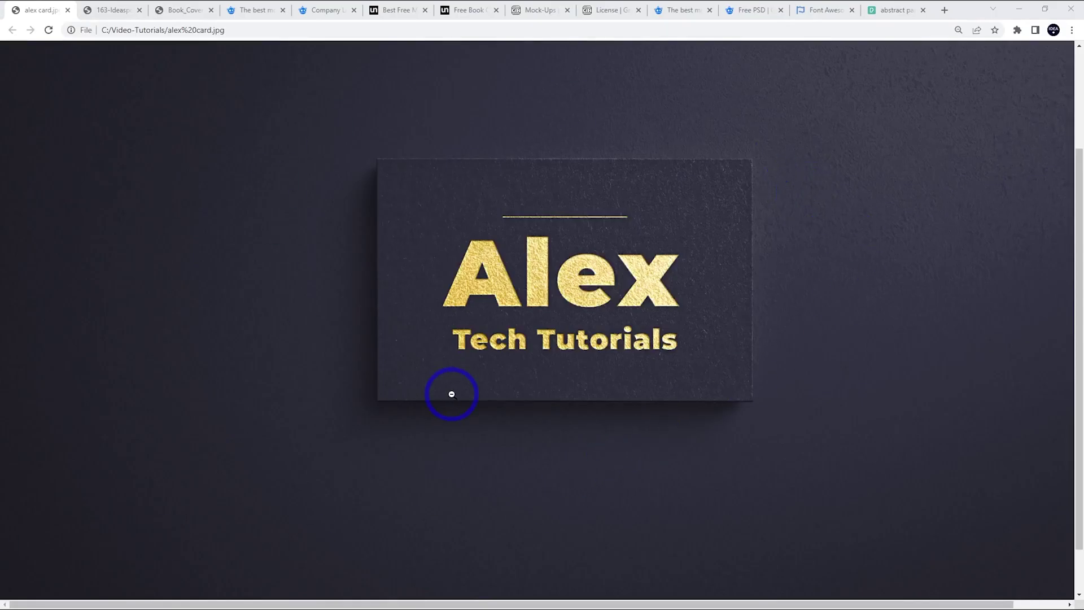
click(110, 10)
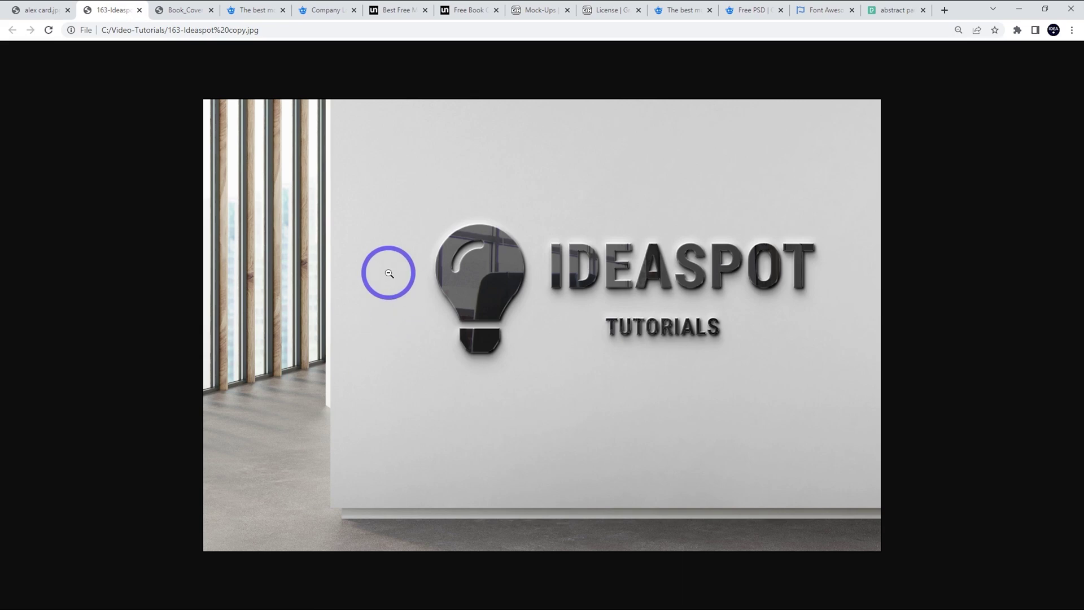
click(181, 10)
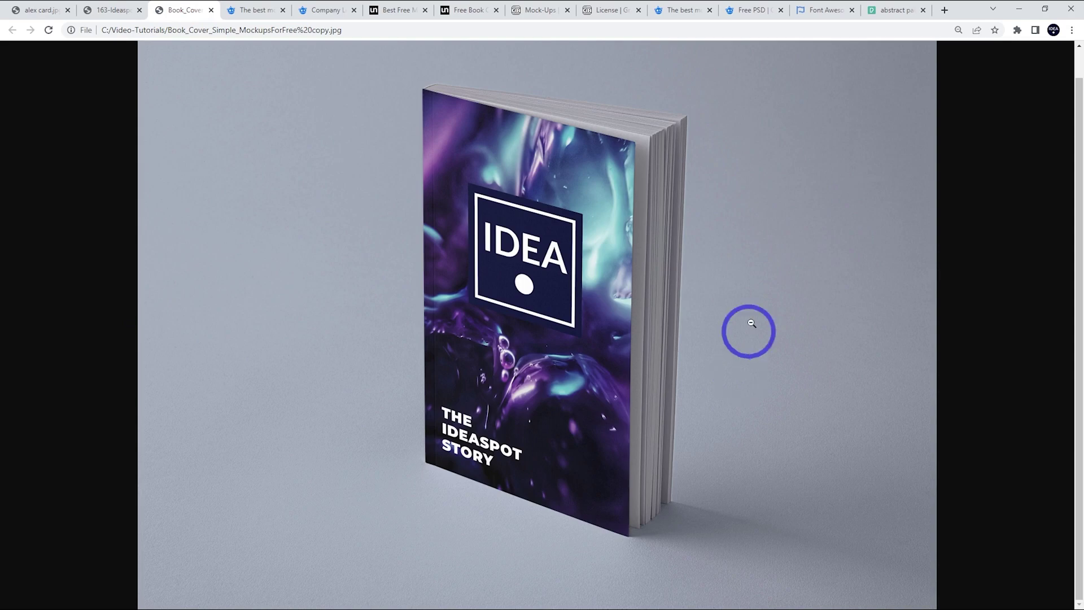
click(114, 7)
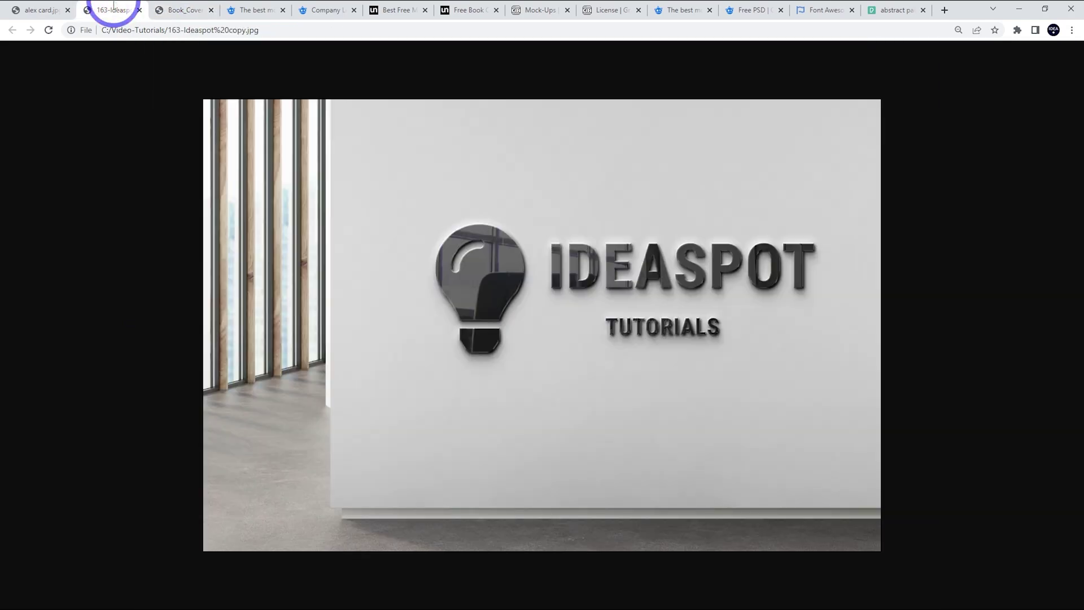